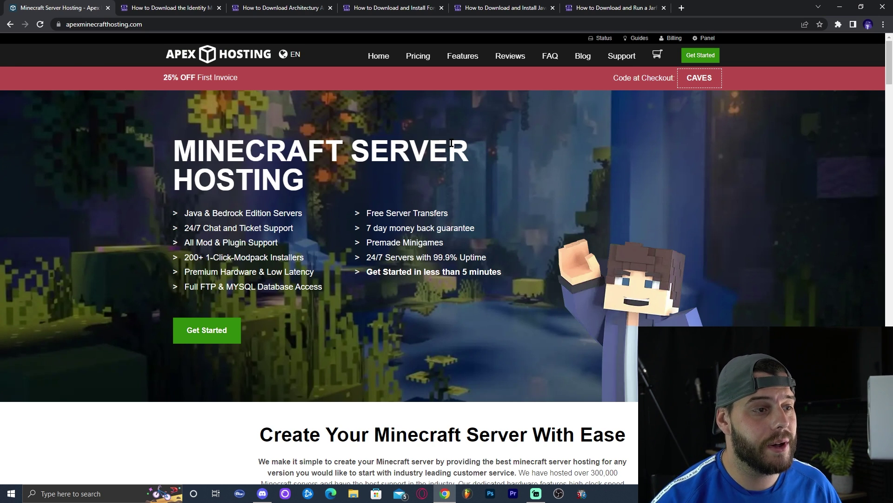
- Close the Apex Hosting page with Ctrl+W to show the 'How to Download the Identity Mod' guide
{"action": "left_click_drag", "start_coordinate": [479, 289], "coordinate": [247, 212]}
{"action": "left_click", "coordinate": [270, 216]}
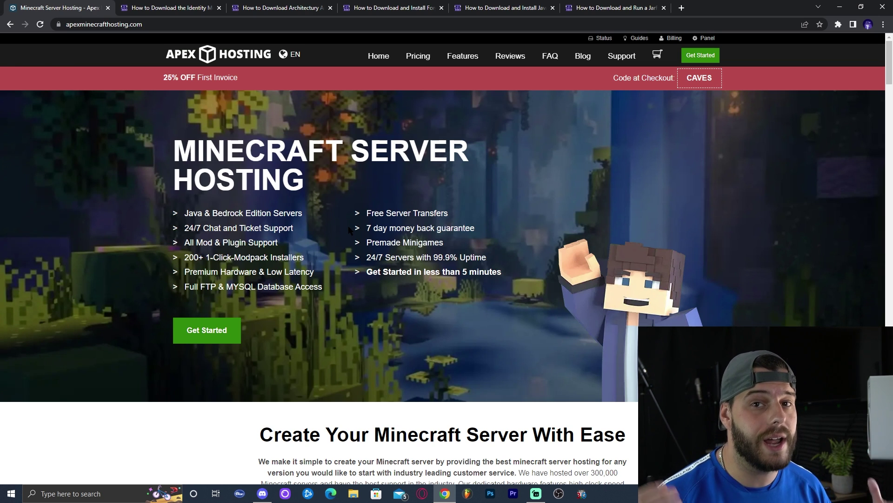
{"action": "key", "text": "ctrl+w"}
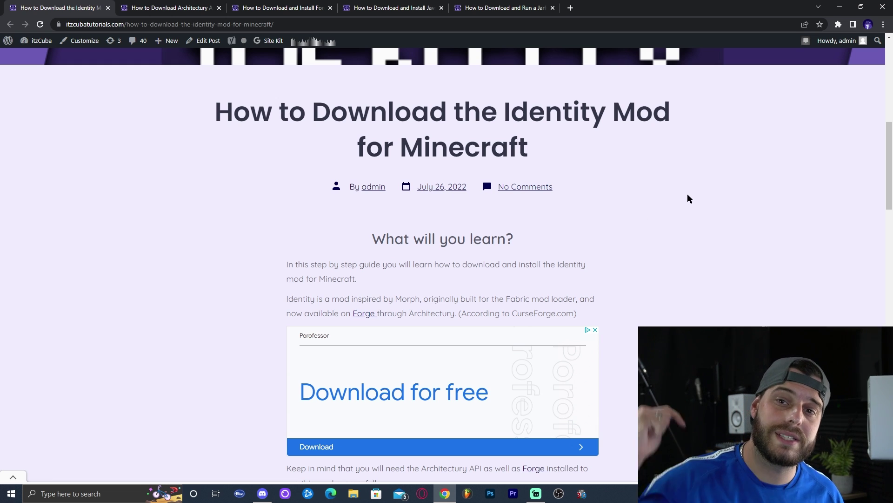
- Open the Identity mod's CurseForge files page from the Step 1 Download Identity image
{"action": "scroll", "coordinate": [678, 158], "scroll_direction": "up", "scroll_amount": 1}
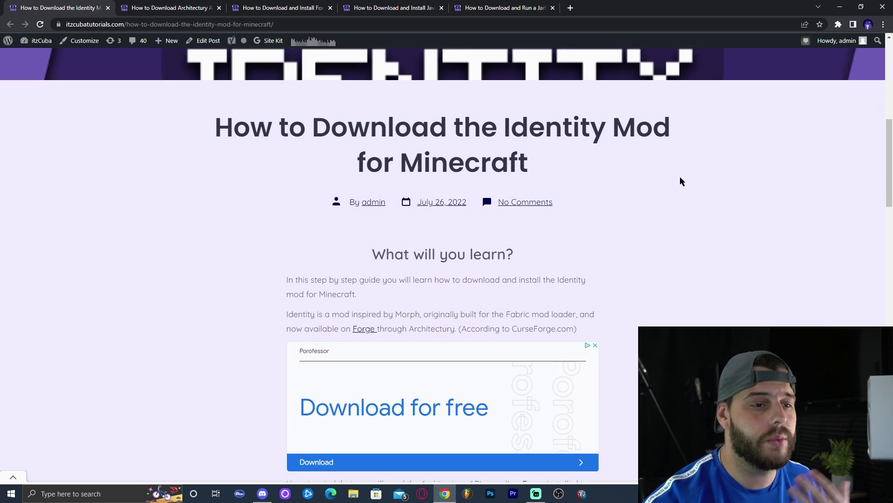
{"action": "scroll", "coordinate": [680, 176], "scroll_direction": "down", "scroll_amount": 5}
{"action": "scroll", "coordinate": [704, 179], "scroll_direction": "down", "scroll_amount": 4}
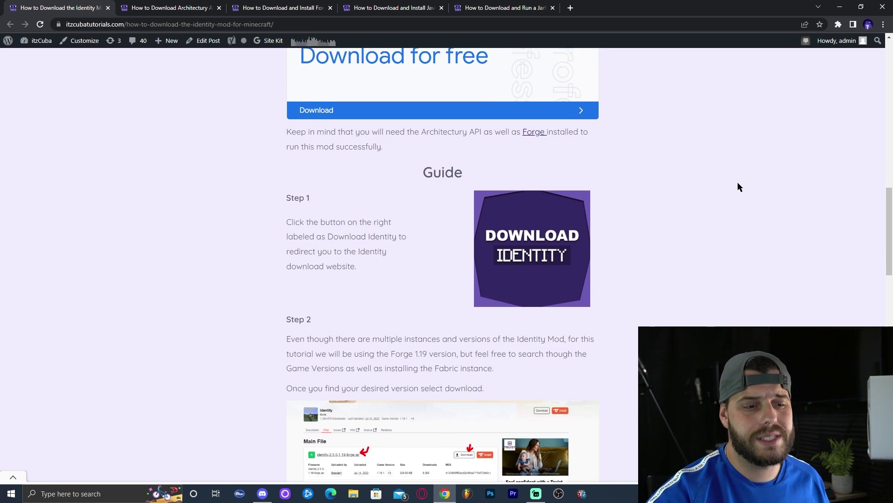
{"action": "scroll", "coordinate": [738, 189], "scroll_direction": "down", "scroll_amount": 3}
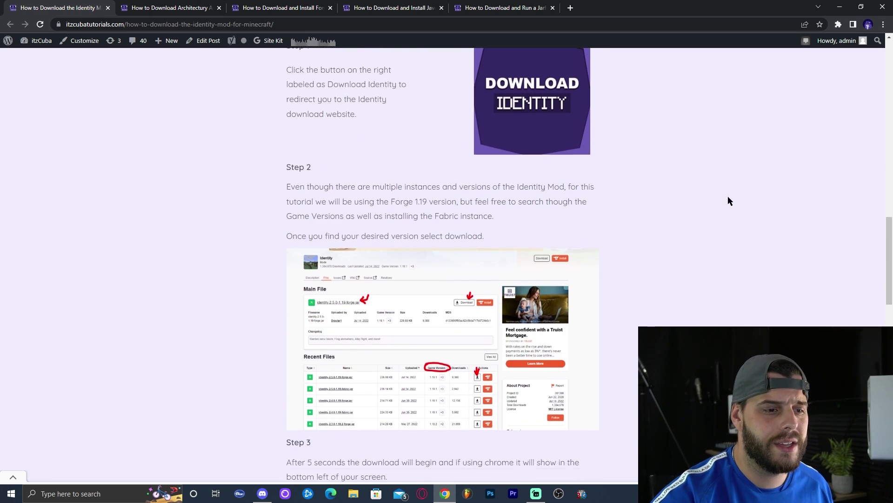
{"action": "scroll", "coordinate": [712, 209], "scroll_direction": "up", "scroll_amount": 5}
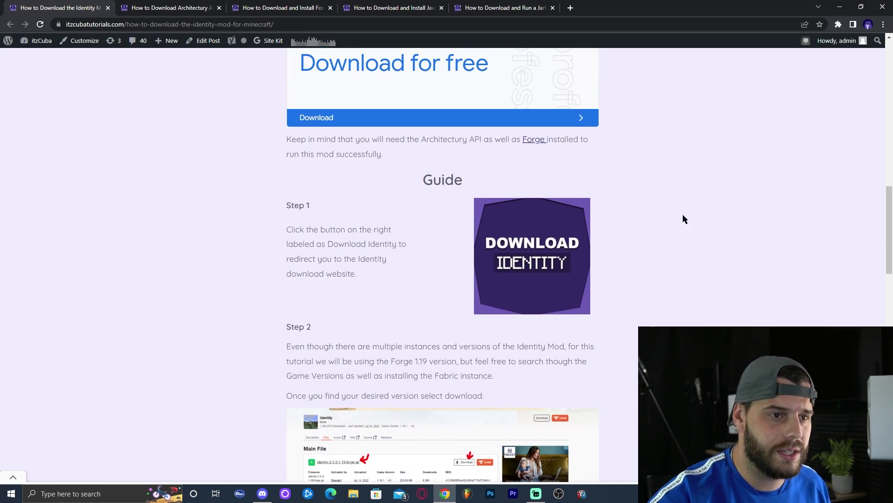
{"action": "left_click", "coordinate": [547, 256]}
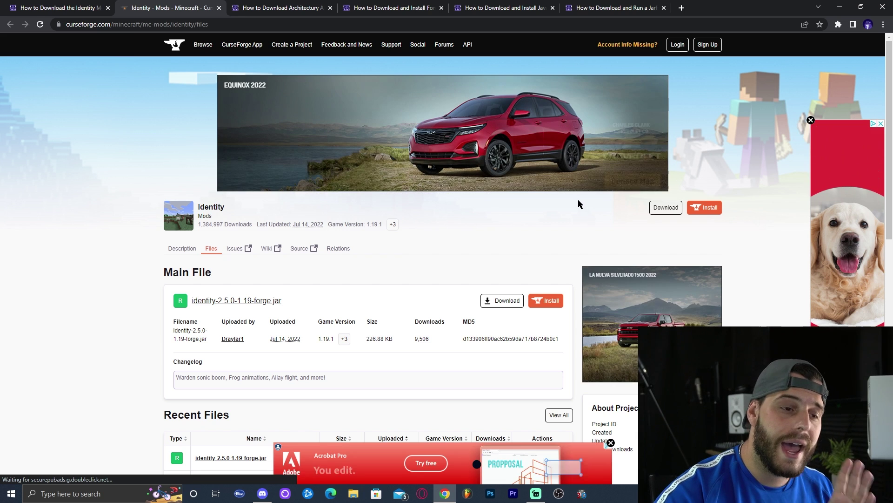
- View the full Identity file list filtered to game version 1.19
{"action": "scroll", "coordinate": [503, 187], "scroll_direction": "down", "scroll_amount": 3}
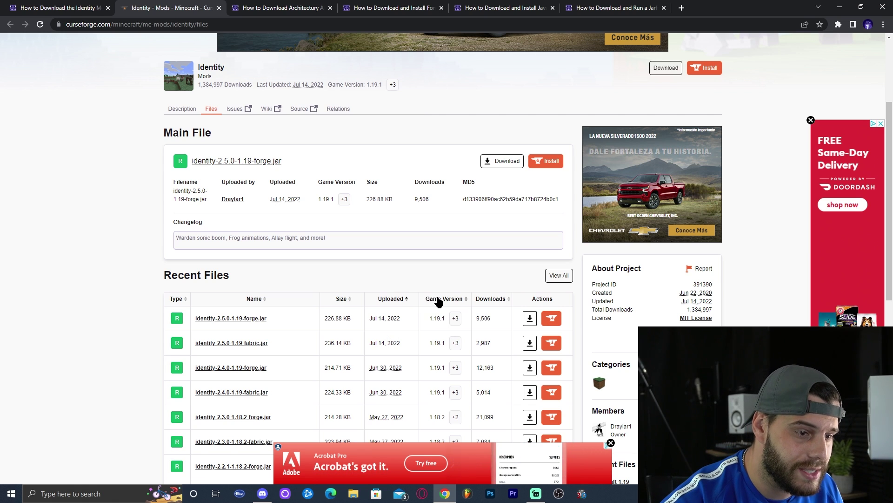
{"action": "mouse_move", "coordinate": [428, 318]}
{"action": "left_mouse_down"}
{"action": "mouse_move", "coordinate": [445, 333]}
{"action": "mouse_move", "coordinate": [444, 318]}
{"action": "left_mouse_up"}
{"action": "left_click", "coordinate": [443, 316]}
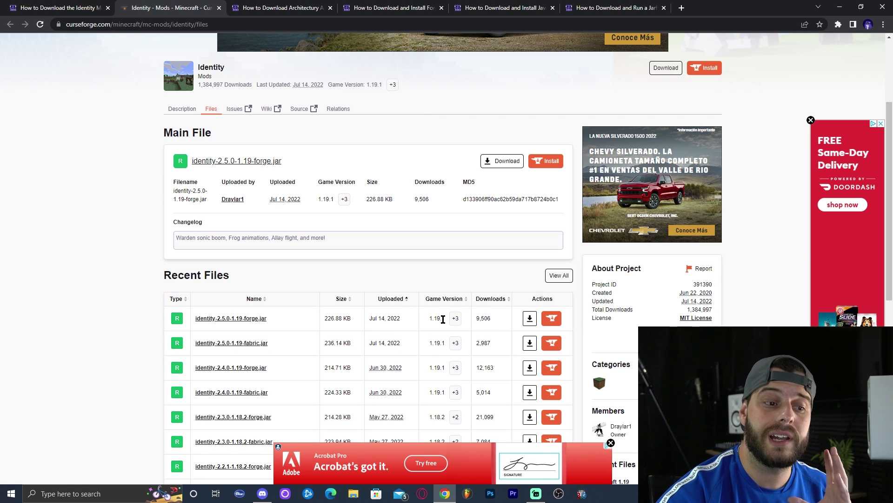
{"action": "scroll", "coordinate": [451, 262], "scroll_direction": "down", "scroll_amount": 2}
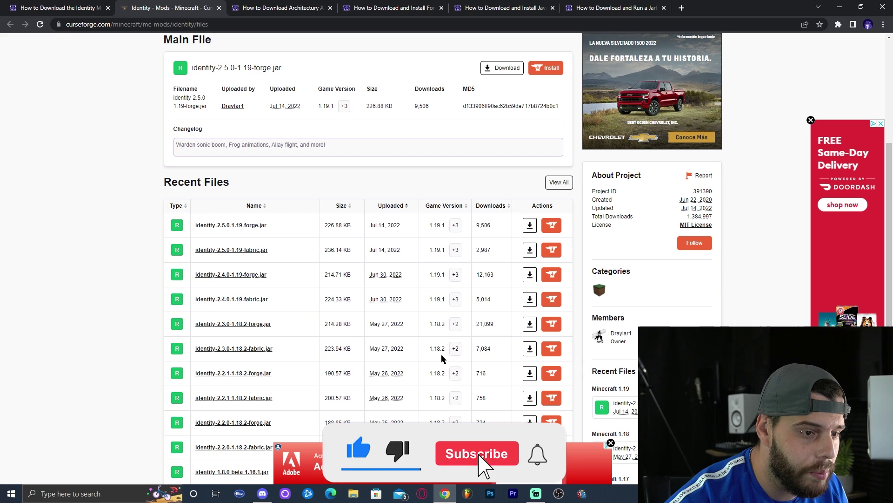
{"action": "scroll", "coordinate": [425, 293], "scroll_direction": "down", "scroll_amount": 2}
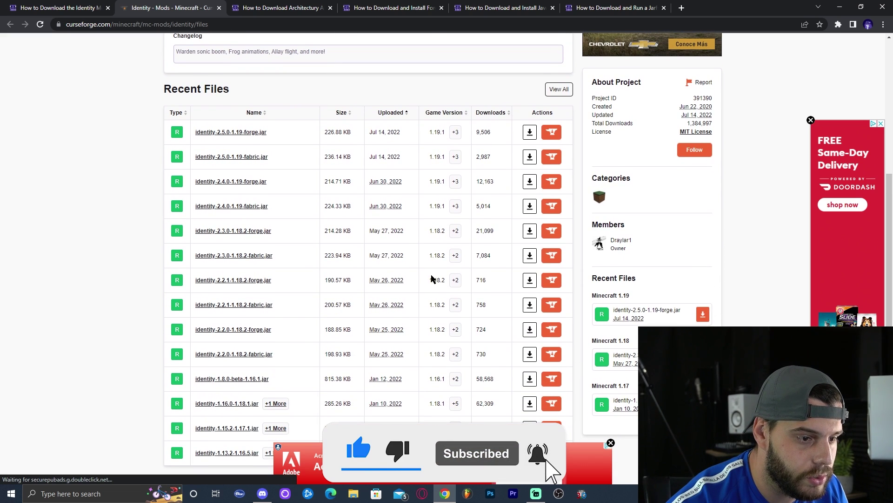
{"action": "scroll", "coordinate": [437, 287], "scroll_direction": "down", "scroll_amount": 2}
{"action": "scroll", "coordinate": [437, 255], "scroll_direction": "up", "scroll_amount": 2}
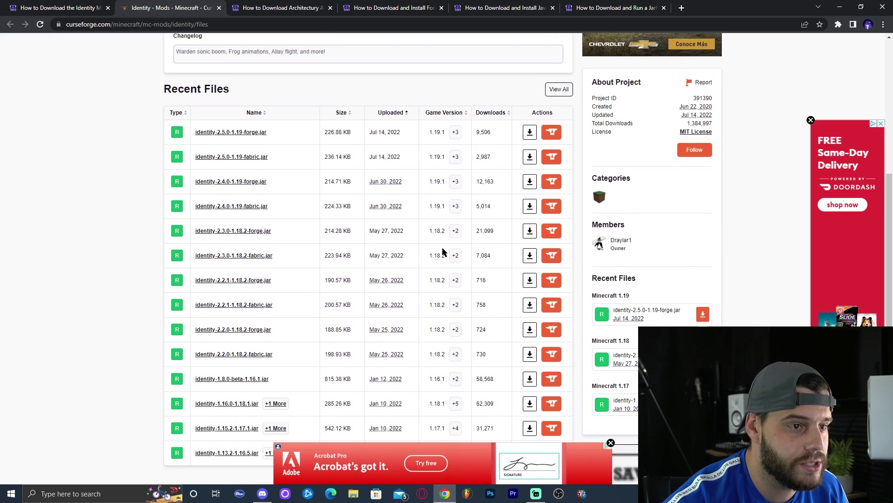
{"action": "scroll", "coordinate": [442, 252], "scroll_direction": "up", "scroll_amount": 3}
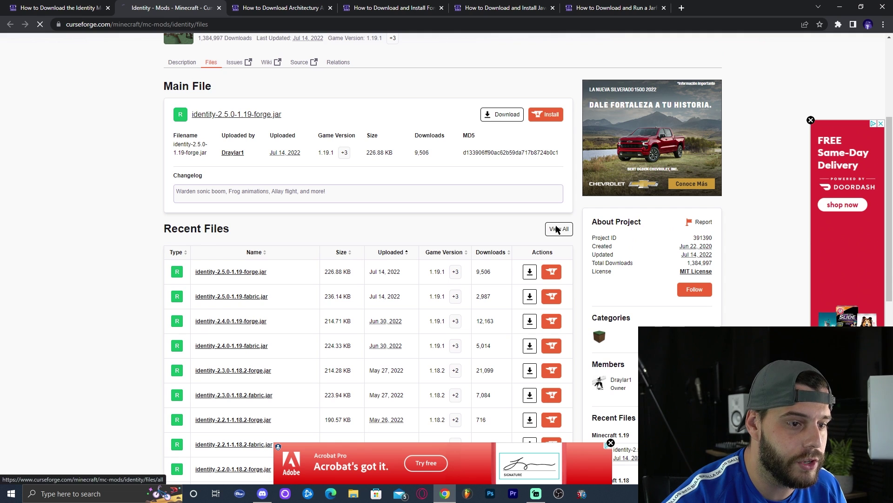
{"action": "left_click", "coordinate": [559, 228]}
{"action": "left_click", "coordinate": [553, 273]}
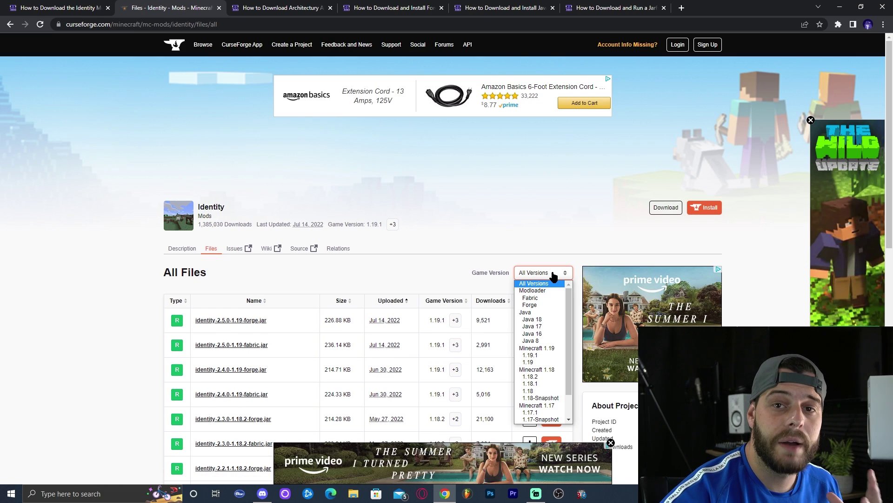
{"action": "left_click", "coordinate": [529, 362]}
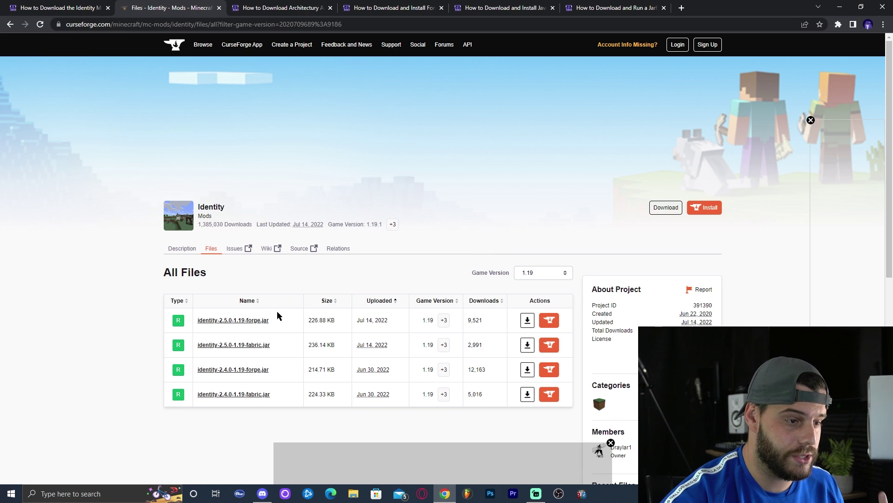
- Download identity-2.5.0-1.19-forge.jar and save it to Downloads
{"action": "left_click_drag", "start_coordinate": [270, 320], "coordinate": [242, 320]}
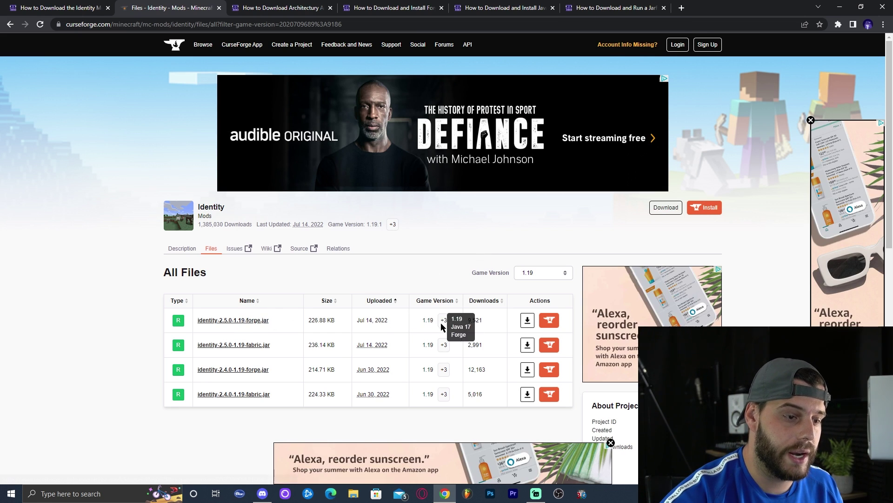
{"action": "double_click", "coordinate": [427, 320]}
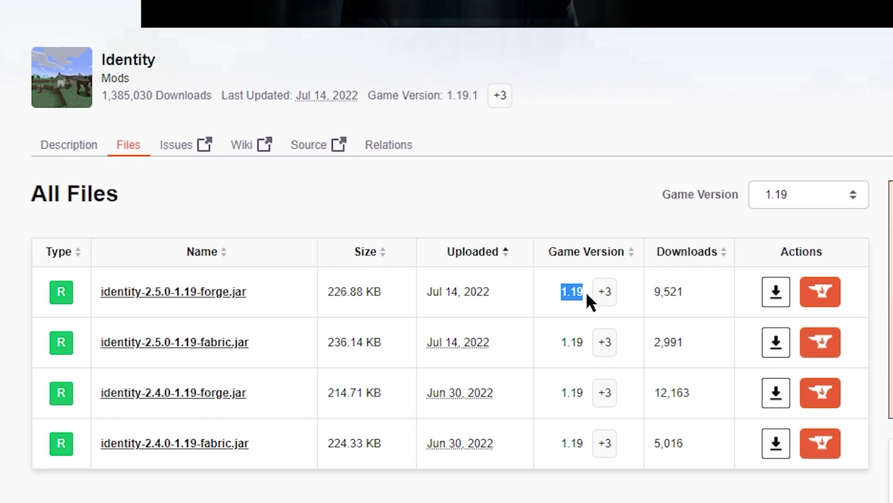
{"action": "left_click", "coordinate": [774, 292]}
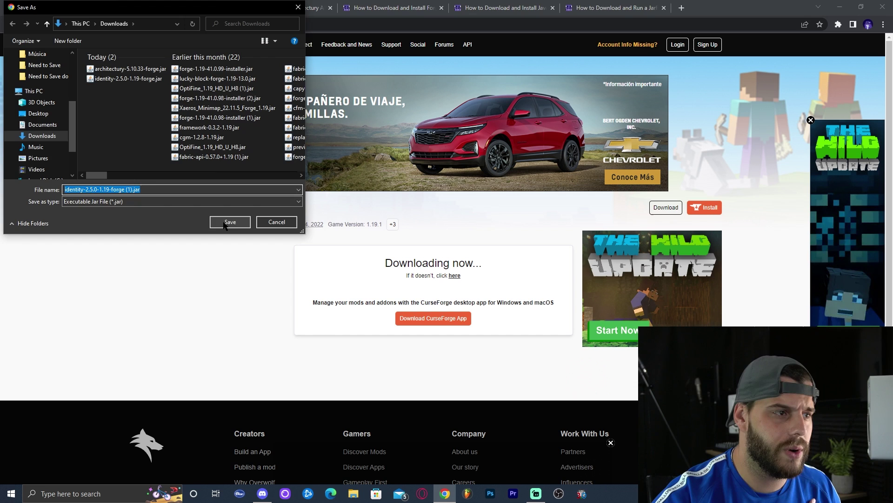
{"action": "left_click", "coordinate": [231, 222]}
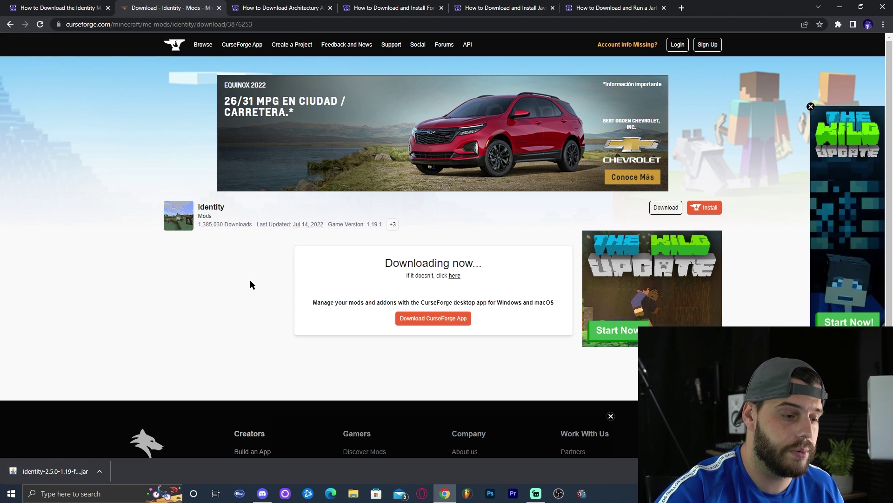
- Copy the Identity jar from the download shelf onto the desktop, refresh it, and re-maximize Chrome
{"action": "left_click_drag", "start_coordinate": [721, 6], "coordinate": [696, 21]}
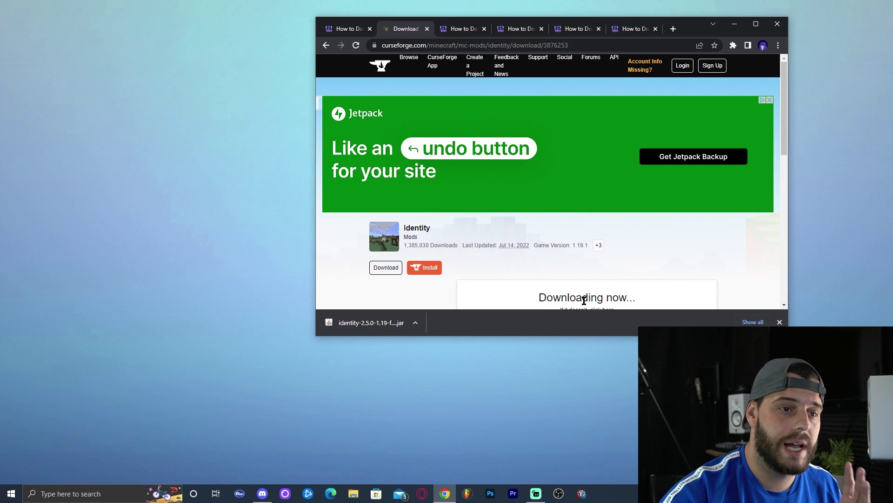
{"action": "left_click_drag", "start_coordinate": [611, 337], "coordinate": [611, 371]}
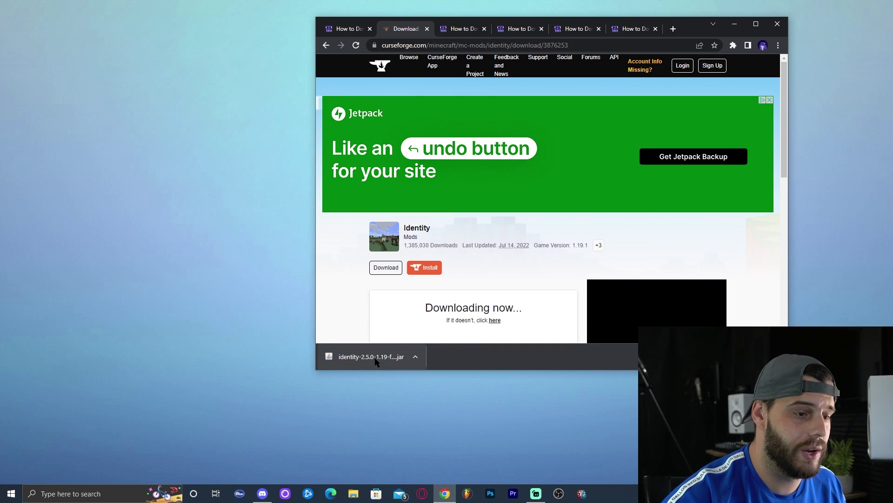
{"action": "left_click_drag", "start_coordinate": [198, 132], "coordinate": [163, 93]}
{"action": "right_click", "coordinate": [259, 102]}
{"action": "left_click", "coordinate": [262, 131]}
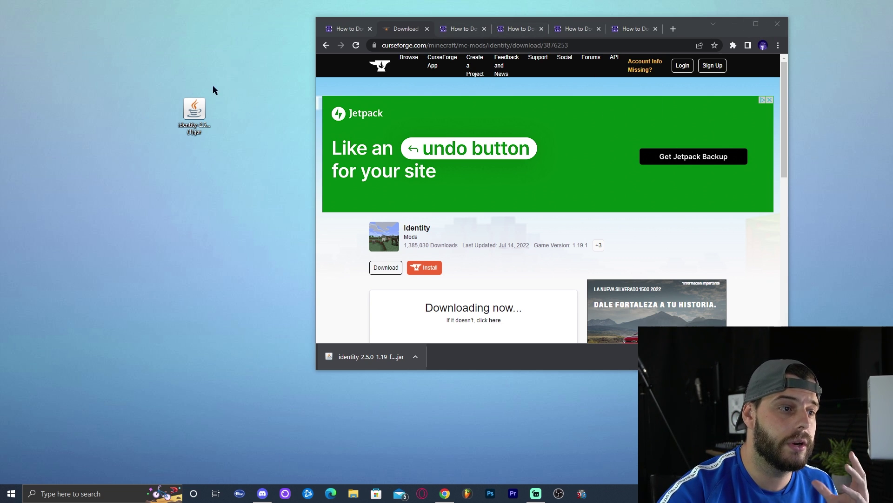
{"action": "left_click", "coordinate": [755, 27]}
- Close the Identity tabs and open the Architectury API download site from the guide's Step 1 DOWNLOAD image
{"action": "left_click", "coordinate": [108, 8]}
{"action": "left_click", "coordinate": [108, 8]}
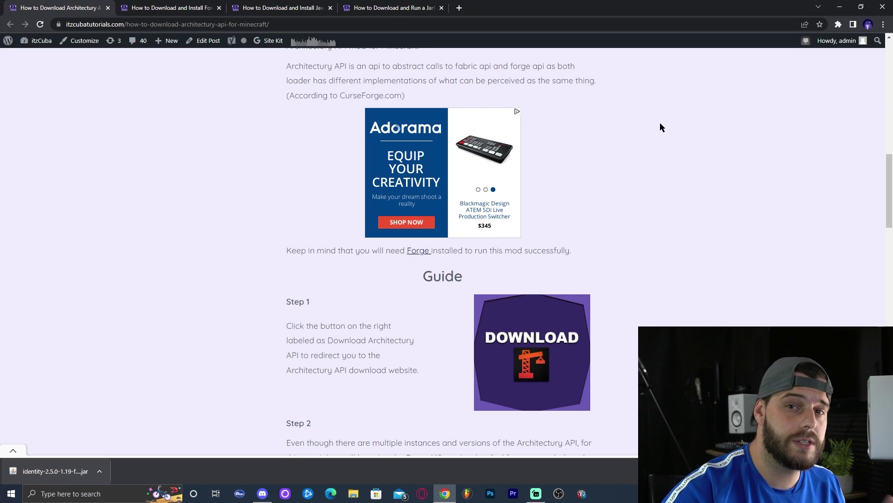
{"action": "scroll", "coordinate": [605, 145], "scroll_direction": "up", "scroll_amount": 5}
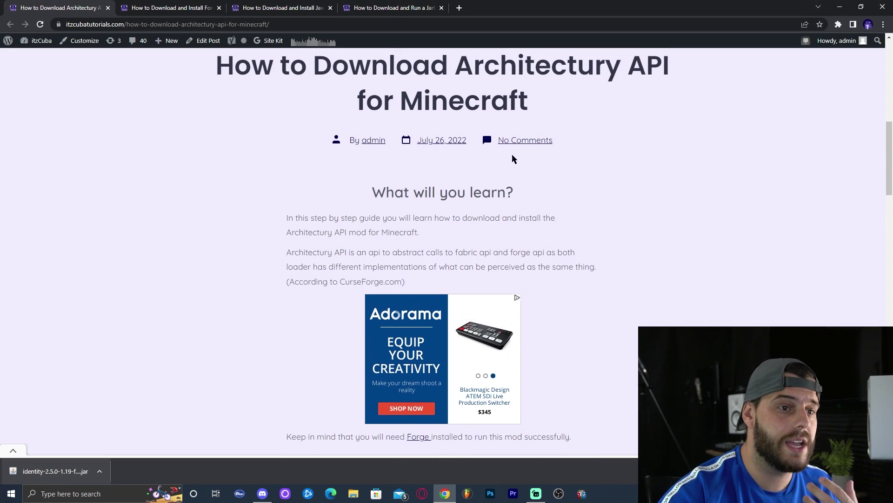
{"action": "scroll", "coordinate": [614, 180], "scroll_direction": "down", "scroll_amount": 6}
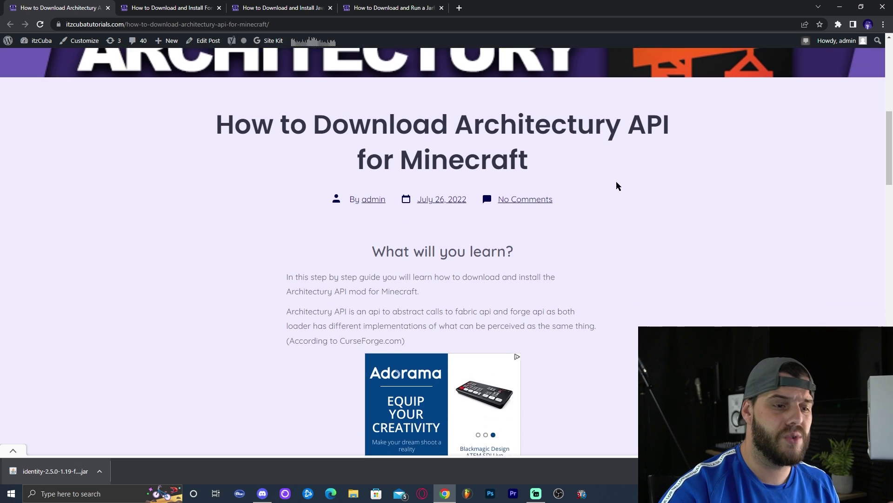
{"action": "scroll", "coordinate": [614, 177], "scroll_direction": "down", "scroll_amount": 9}
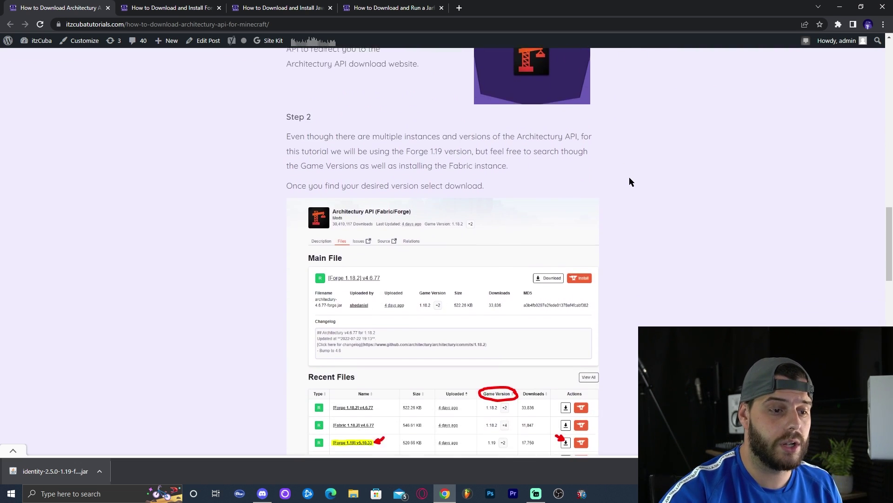
{"action": "scroll", "coordinate": [679, 184], "scroll_direction": "up", "scroll_amount": 5}
{"action": "scroll", "coordinate": [670, 200], "scroll_direction": "up", "scroll_amount": 1}
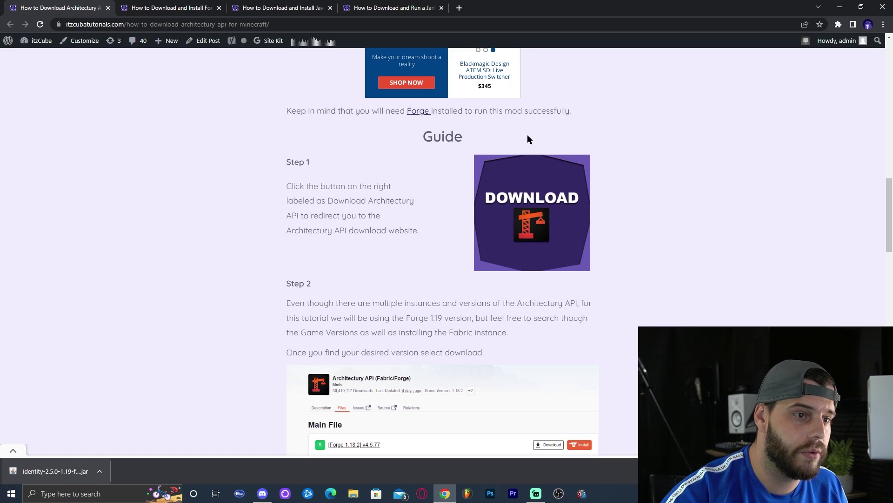
{"action": "left_click", "coordinate": [530, 198]}
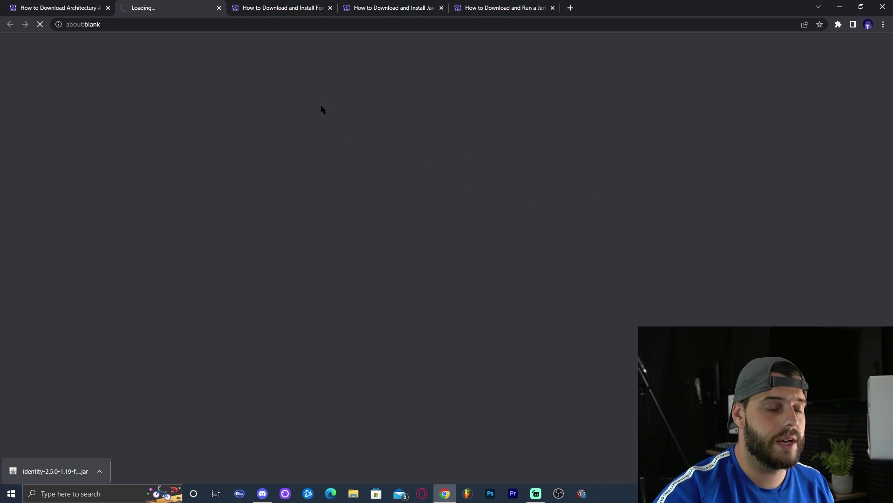
- Download the Architectury API [Forge 1.19] v5.10.33 jar from Recent Files and save it to Downloads
{"action": "key", "text": "ctrl+shift+Tab"}
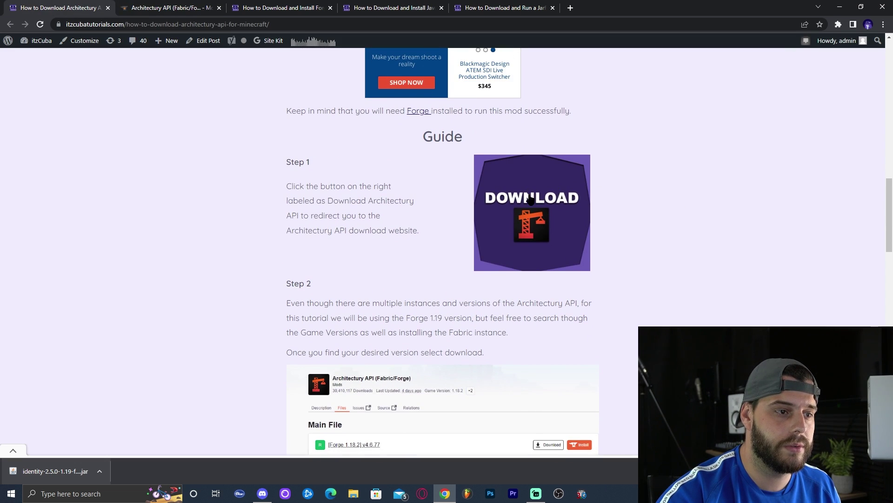
{"action": "key", "text": "ctrl+Tab"}
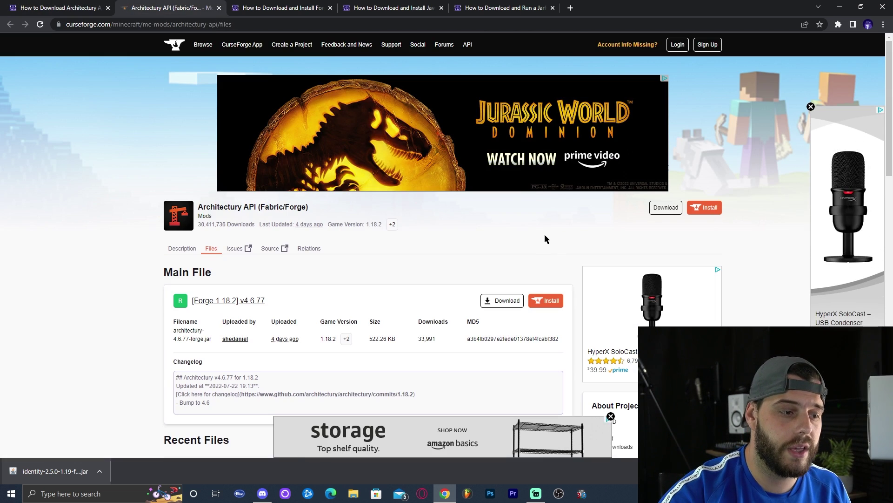
{"action": "scroll", "coordinate": [454, 225], "scroll_direction": "down", "scroll_amount": 4}
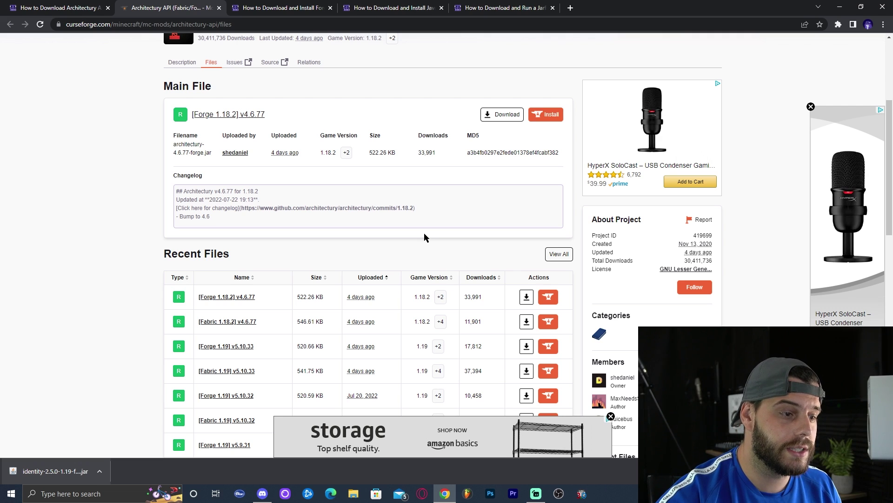
{"action": "scroll", "coordinate": [406, 253], "scroll_direction": "down", "scroll_amount": 3}
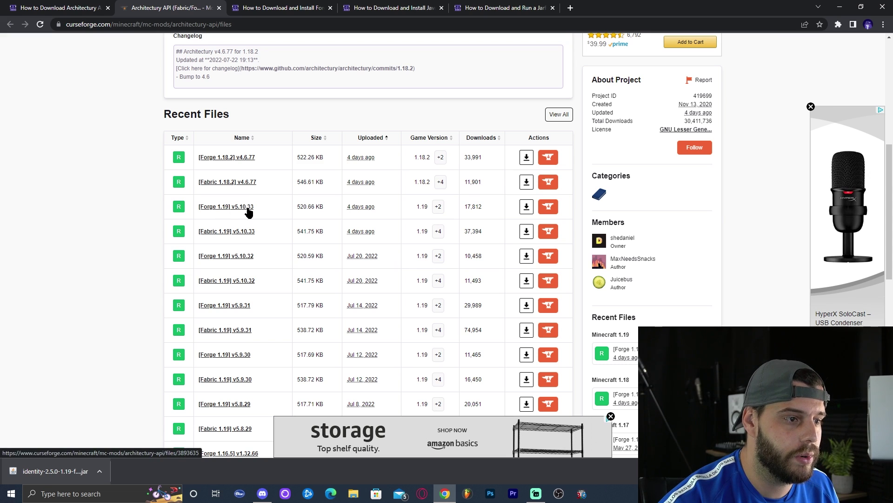
{"action": "left_click", "coordinate": [526, 210]}
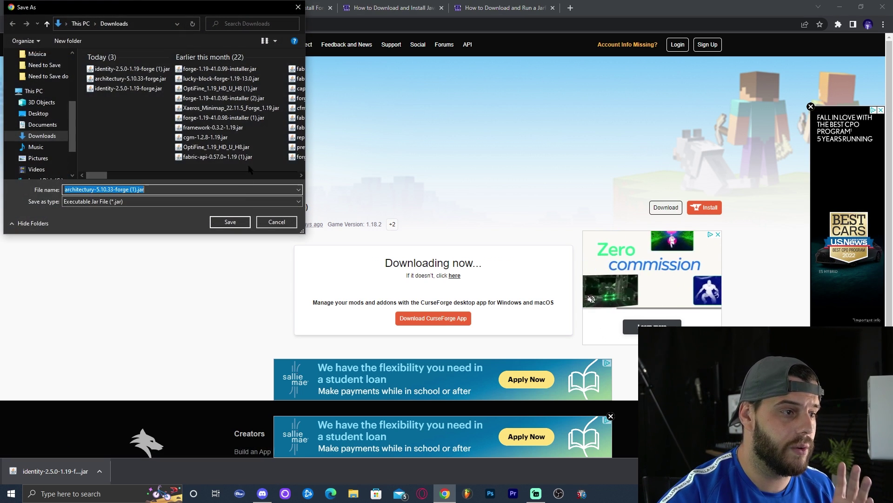
{"action": "left_click", "coordinate": [229, 222]}
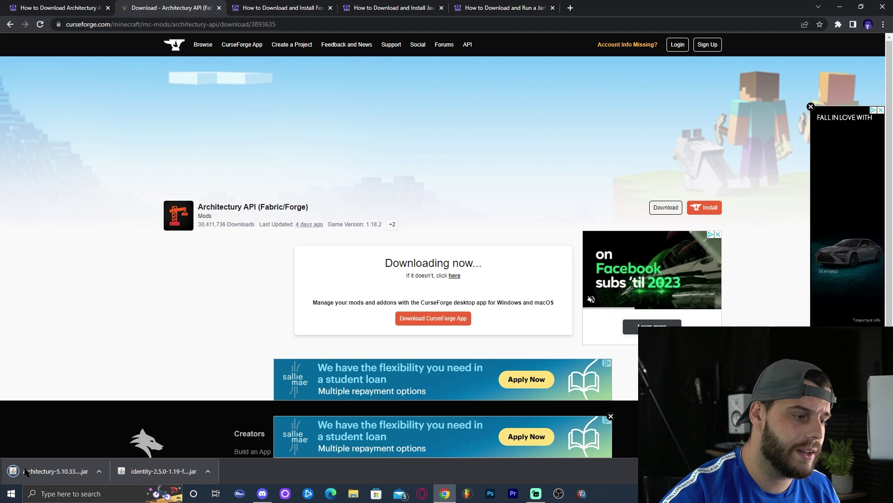
- Copy the architectury jar onto the desktop beside the Identity jar, then re-maximize Chrome
{"action": "left_click_drag", "start_coordinate": [631, 6], "coordinate": [690, 16]}
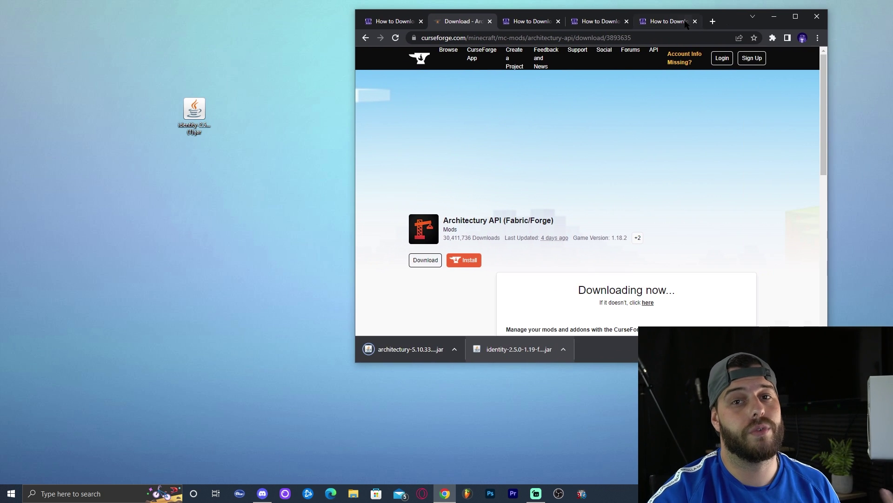
{"action": "left_click_drag", "start_coordinate": [414, 349], "coordinate": [230, 114]}
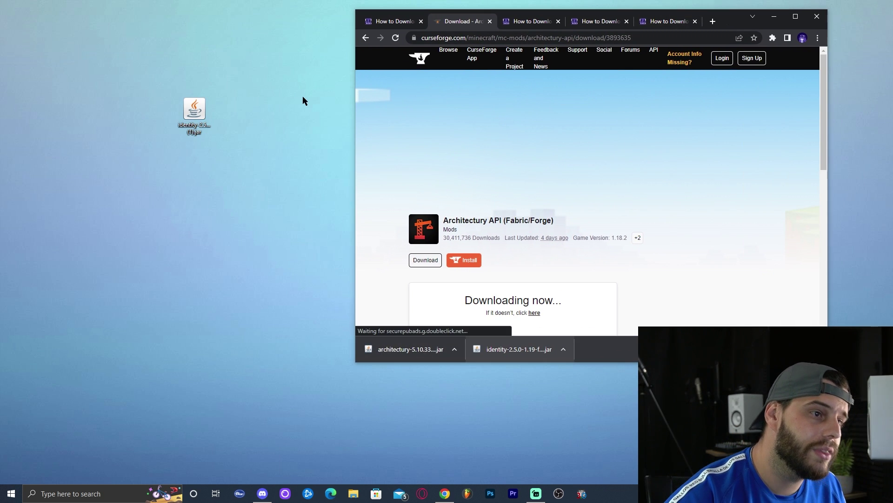
{"action": "right_click", "coordinate": [303, 99]}
{"action": "left_click", "coordinate": [303, 107]}
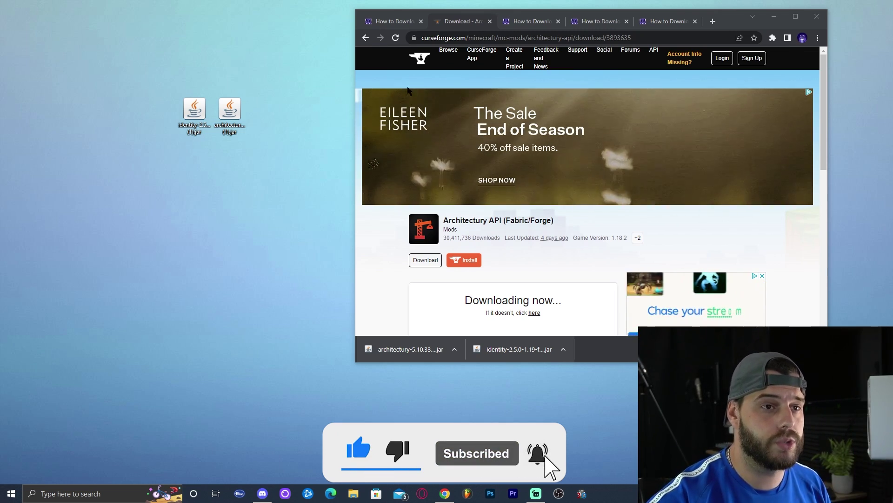
{"action": "left_click", "coordinate": [795, 16]}
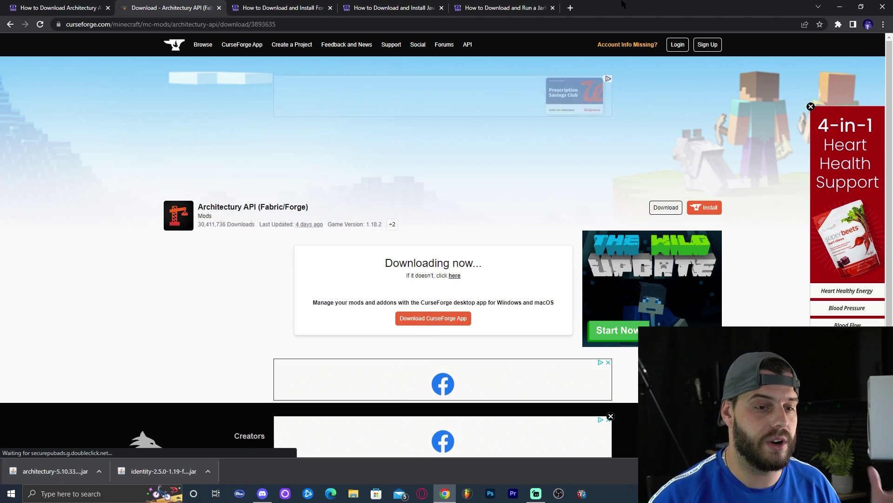
- Close both Architectury tabs and open the Forge MC 1.19 downloads page from the Forge install guide
{"action": "left_click", "coordinate": [219, 7]}
{"action": "left_click", "coordinate": [107, 7]}
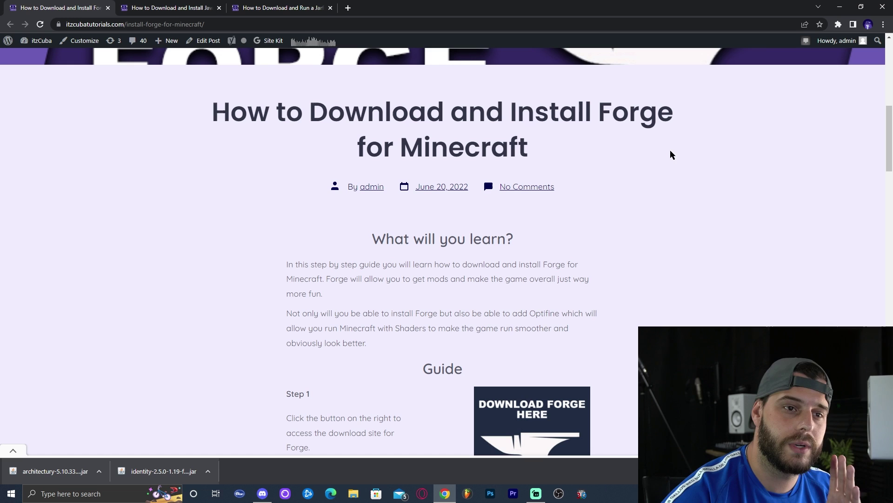
{"action": "scroll", "coordinate": [672, 153], "scroll_direction": "down", "scroll_amount": 15}
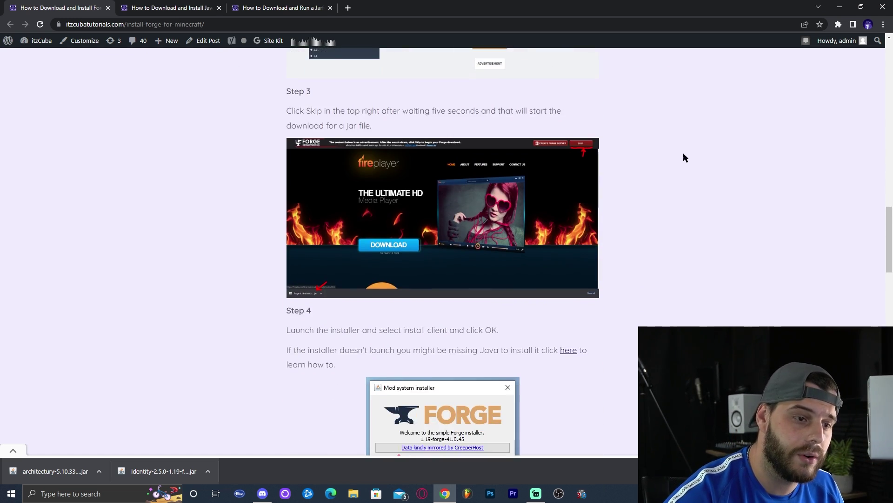
{"action": "scroll", "coordinate": [737, 250], "scroll_direction": "up", "scroll_amount": 15}
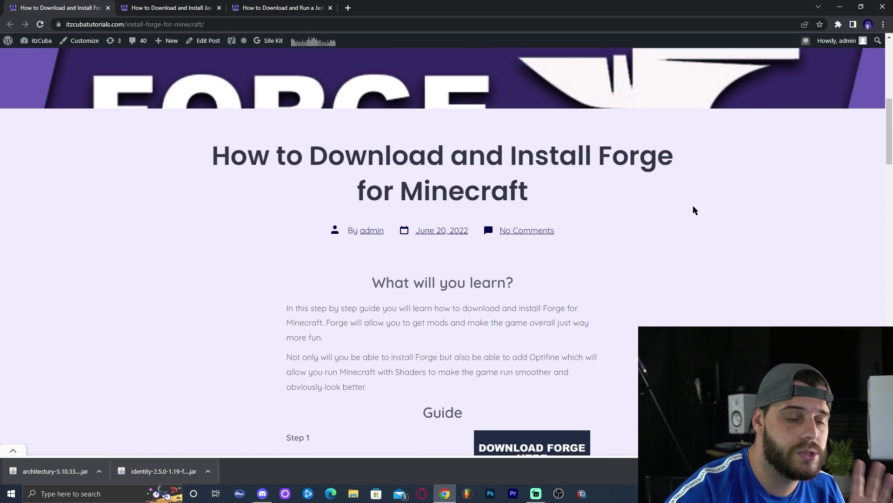
{"action": "scroll", "coordinate": [684, 197], "scroll_direction": "down", "scroll_amount": 4}
{"action": "scroll", "coordinate": [676, 191], "scroll_direction": "down", "scroll_amount": 1}
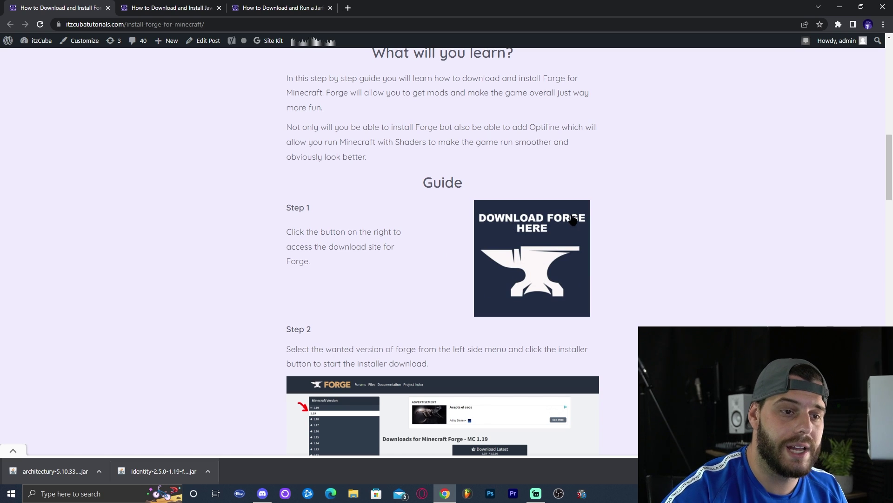
{"action": "left_click", "coordinate": [521, 234]}
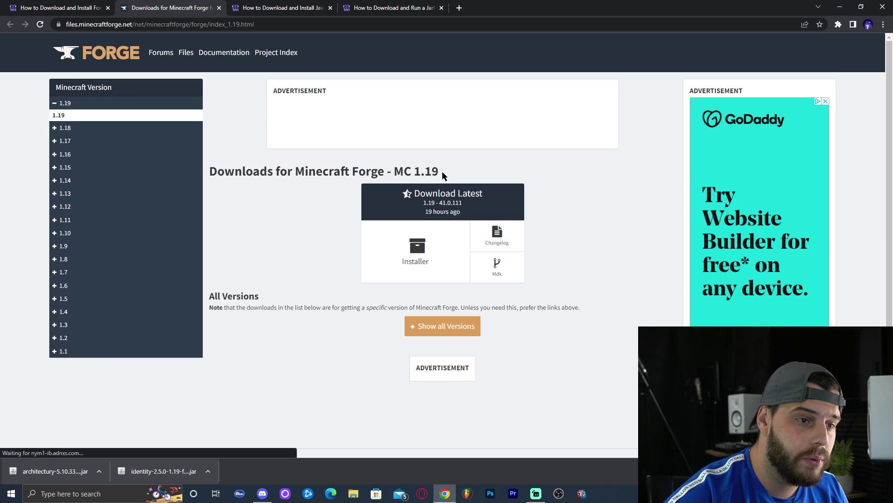
{"action": "left_click", "coordinate": [461, 170]}
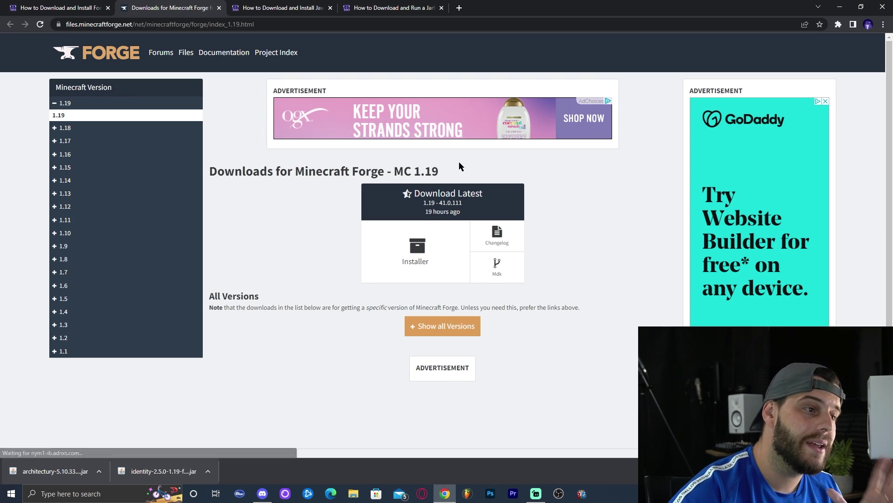
{"action": "left_click_drag", "start_coordinate": [443, 169], "coordinate": [404, 171]}
{"action": "left_click", "coordinate": [442, 171]}
{"action": "left_click", "coordinate": [429, 172]}
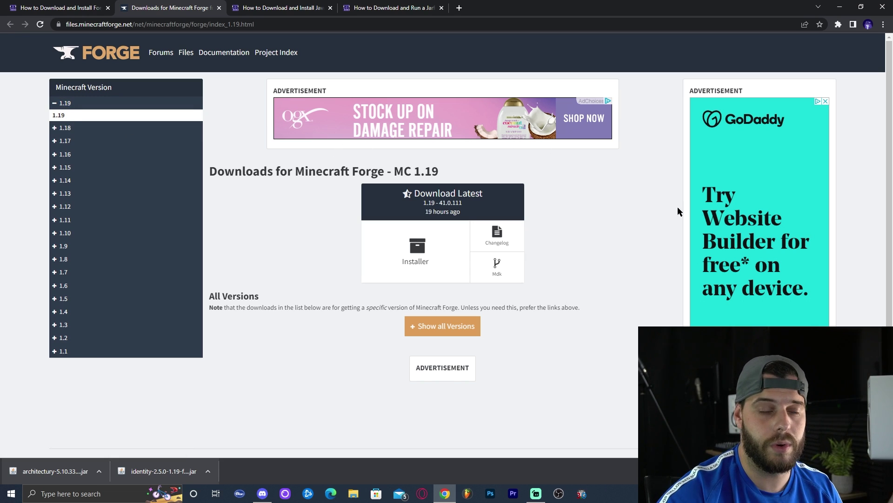
- Download forge-1.19-41.0.111-installer.jar past the AdFoc.us ad, then shrink Chrome to show the desktop
{"action": "left_click", "coordinate": [420, 241]}
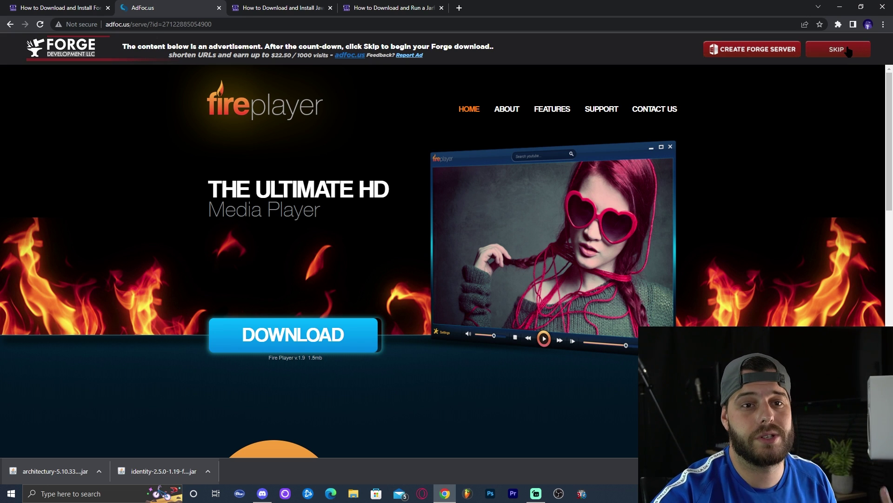
{"action": "left_click", "coordinate": [843, 52]}
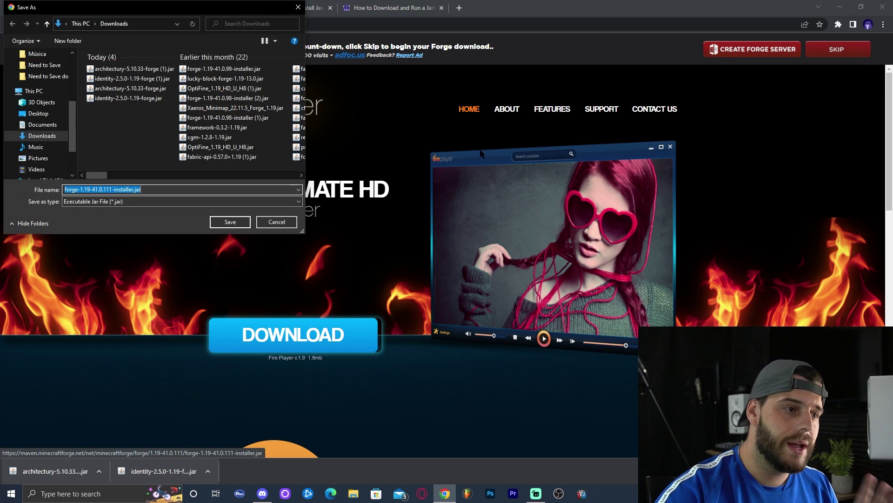
{"action": "key", "text": "Return"}
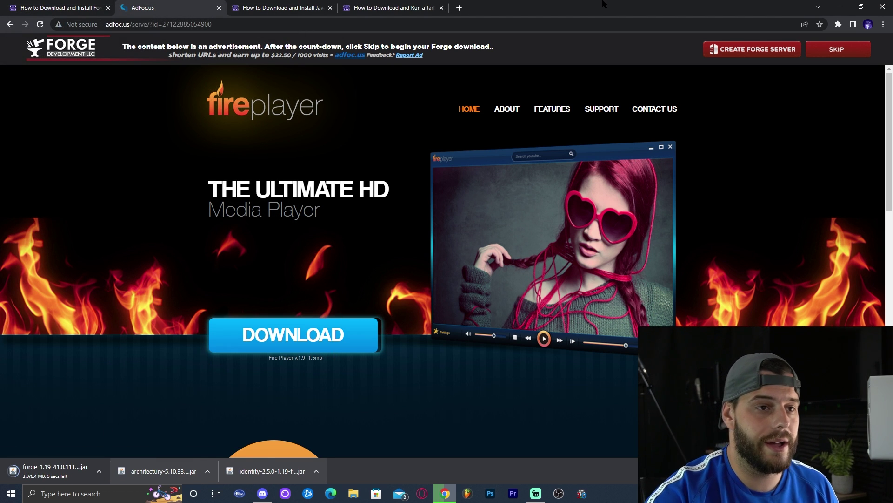
{"action": "left_click_drag", "start_coordinate": [604, 4], "coordinate": [723, 17]}
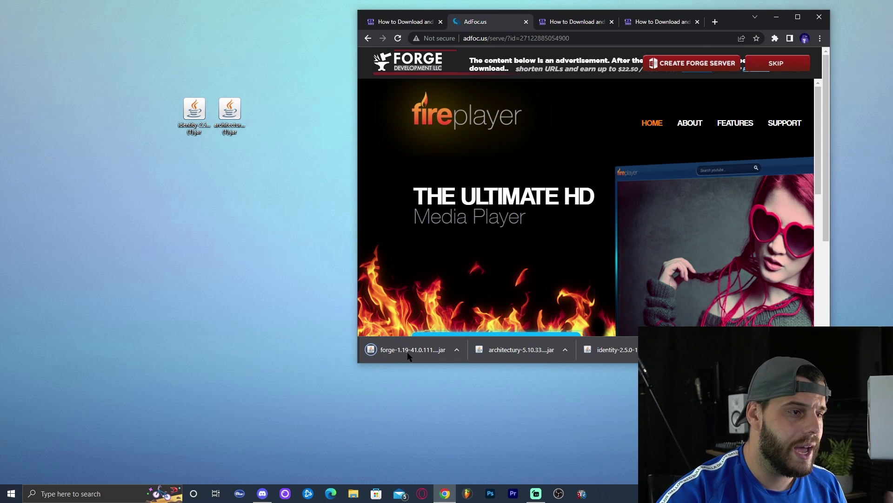
- Copy the forge-1.19-41.0.111 installer jar onto the desktop beside the mod jars and refresh the desktop
{"action": "left_click", "coordinate": [295, 141]}
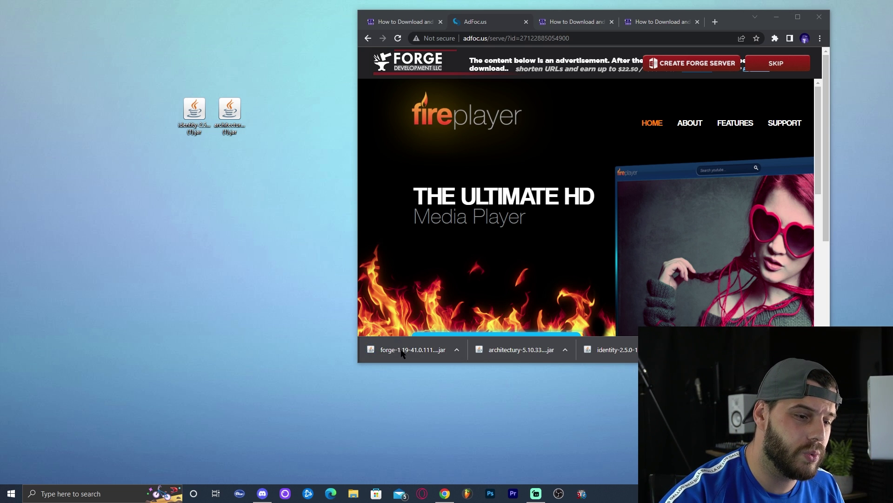
{"action": "left_click_drag", "start_coordinate": [413, 350], "coordinate": [191, 184]}
{"action": "right_click", "coordinate": [299, 138]}
{"action": "left_click", "coordinate": [315, 163]}
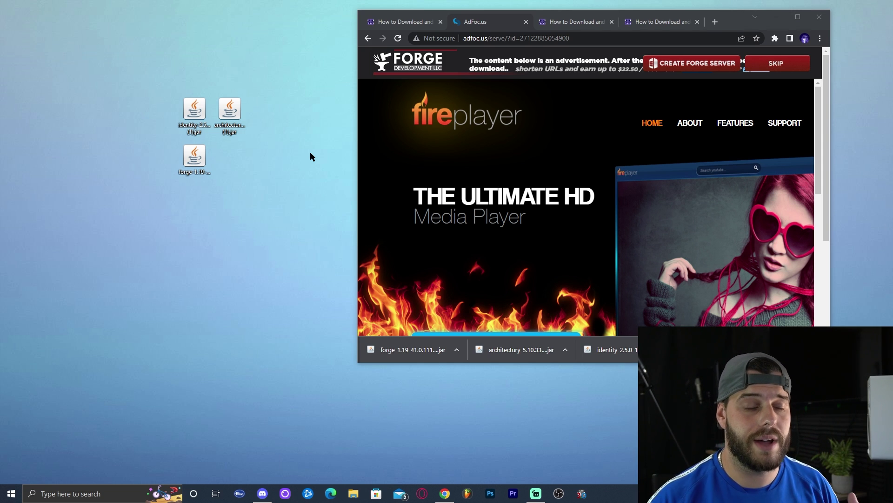
{"action": "right_click", "coordinate": [298, 119]}
{"action": "left_click", "coordinate": [294, 114]}
{"action": "right_click", "coordinate": [295, 115]}
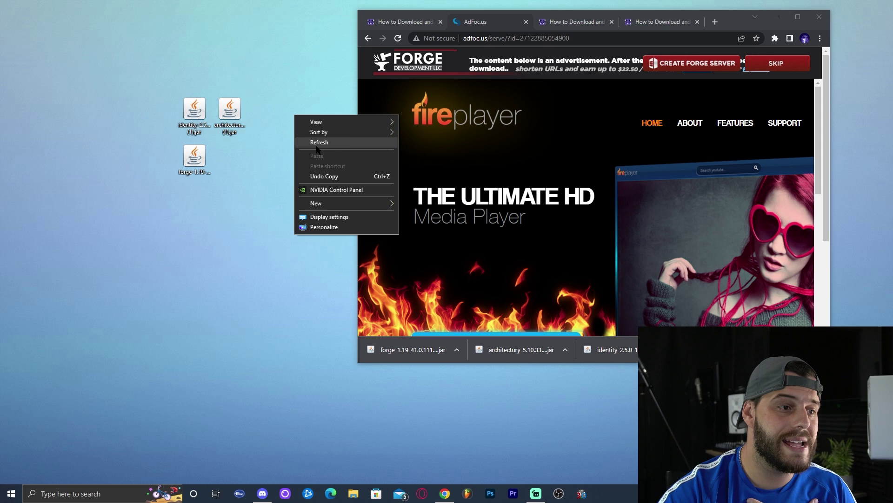
{"action": "left_click", "coordinate": [316, 144]}
{"action": "right_click", "coordinate": [303, 125]}
{"action": "left_click", "coordinate": [316, 153]}
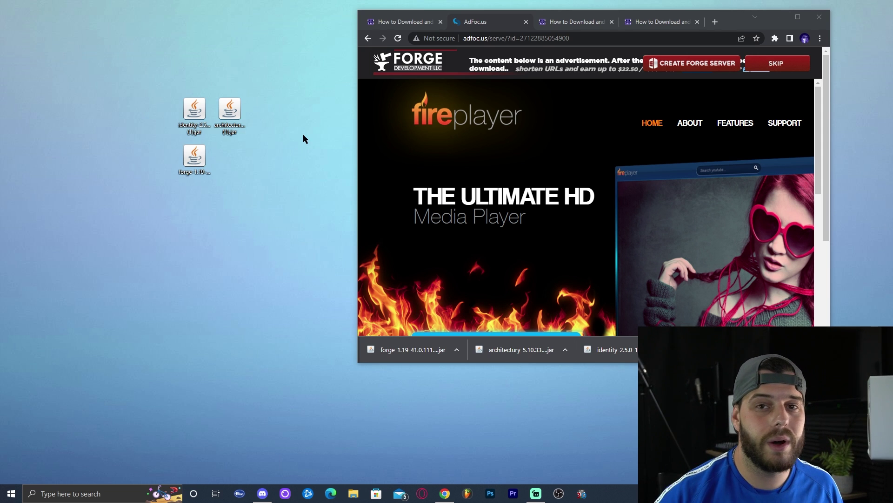
- Scroll through the Java 18 install article and the Jarfix guide article
{"action": "left_click", "coordinate": [564, 23]}
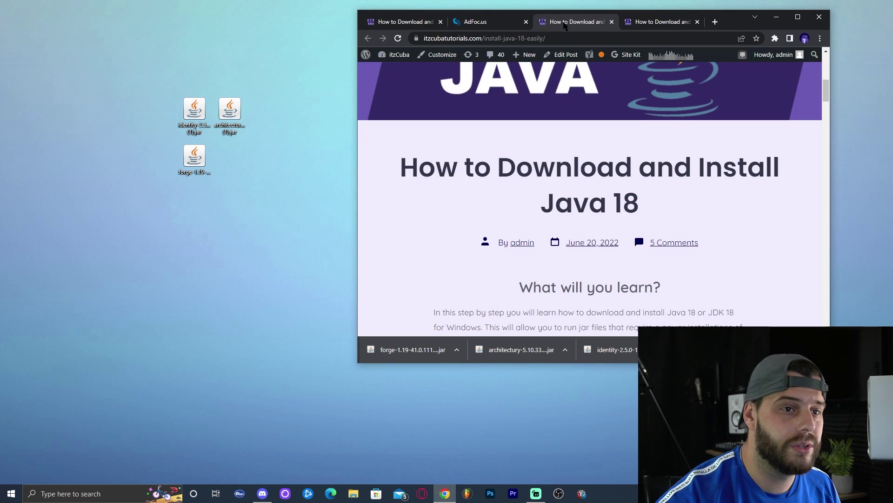
{"action": "scroll", "coordinate": [703, 180], "scroll_direction": "down", "scroll_amount": 10}
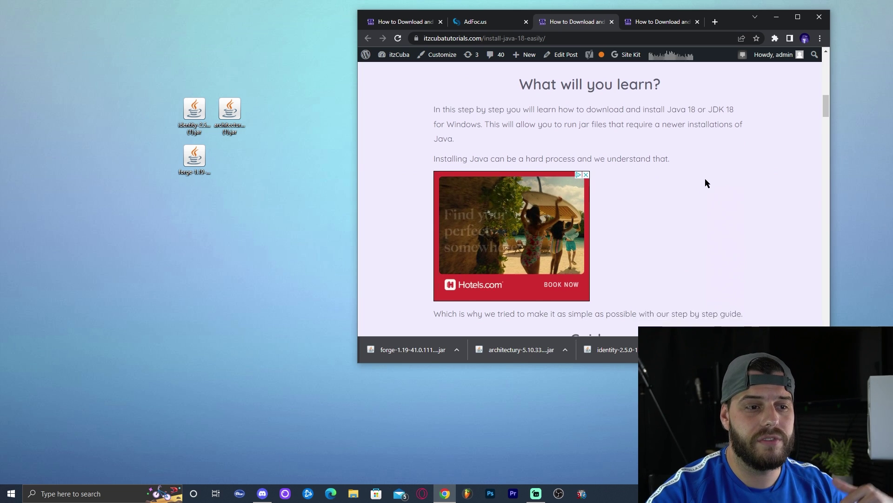
{"action": "scroll", "coordinate": [704, 174], "scroll_direction": "down", "scroll_amount": 5}
{"action": "left_click", "coordinate": [663, 22]}
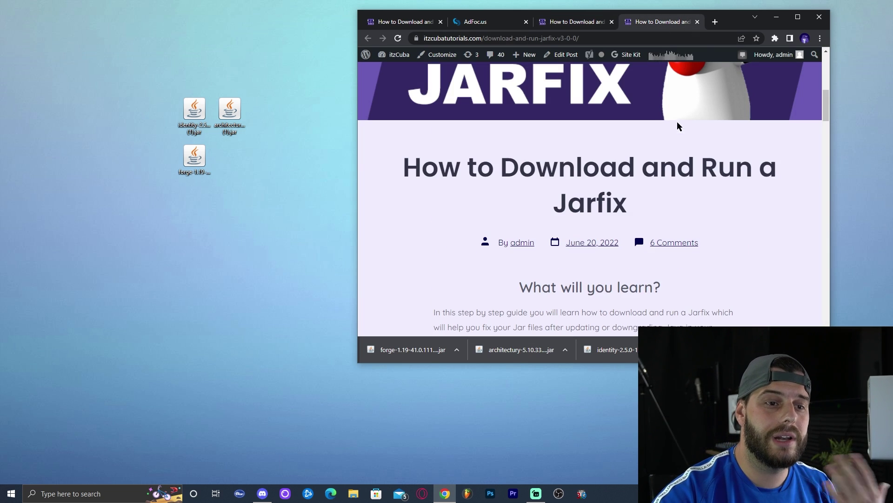
{"action": "scroll", "coordinate": [717, 149], "scroll_direction": "down", "scroll_amount": 5}
- Select the three jar files, refresh the desktop, and close Chrome
{"action": "left_click_drag", "start_coordinate": [266, 188], "coordinate": [165, 69]}
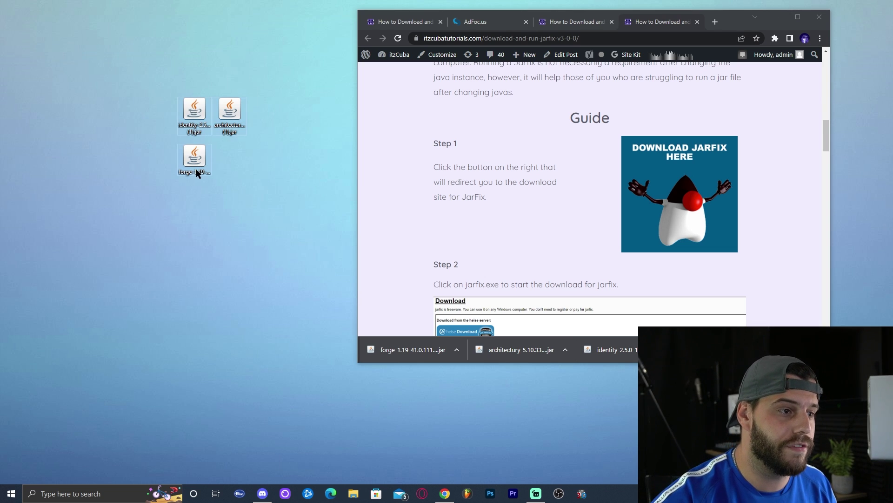
{"action": "right_click", "coordinate": [282, 152]}
{"action": "left_click", "coordinate": [303, 179]}
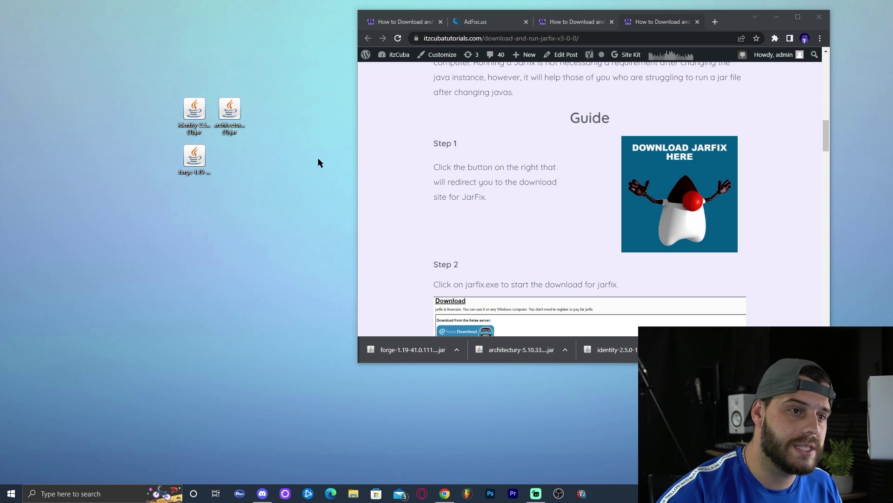
{"action": "left_click", "coordinate": [819, 17]}
{"action": "right_click", "coordinate": [421, 76]}
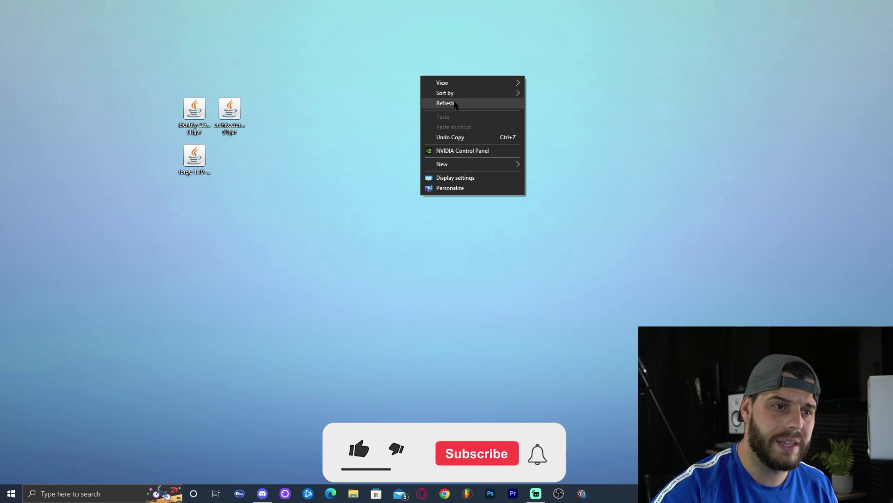
{"action": "left_click", "coordinate": [468, 102]}
{"action": "left_click", "coordinate": [63, 494]}
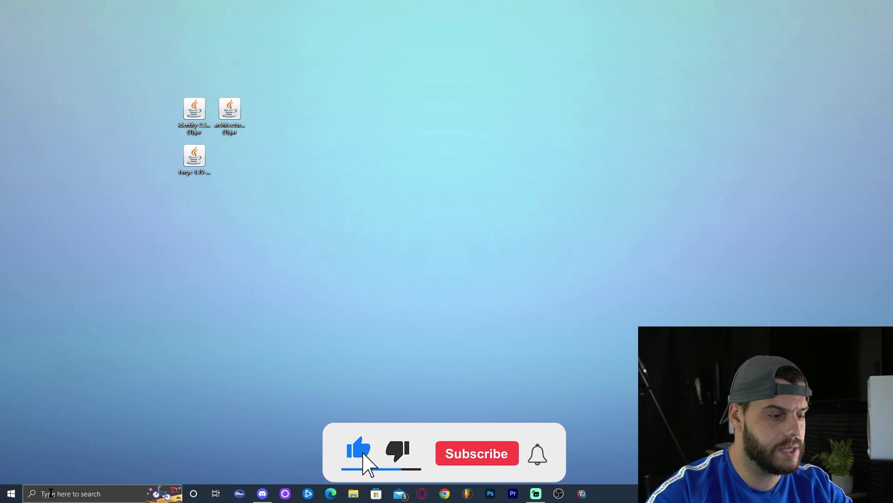
{"action": "type", "text": "add"}
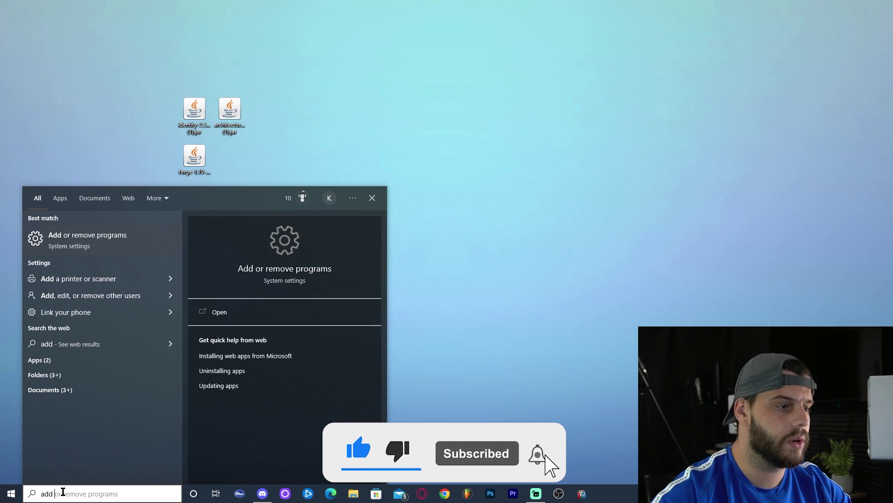
{"action": "left_click", "coordinate": [80, 245]}
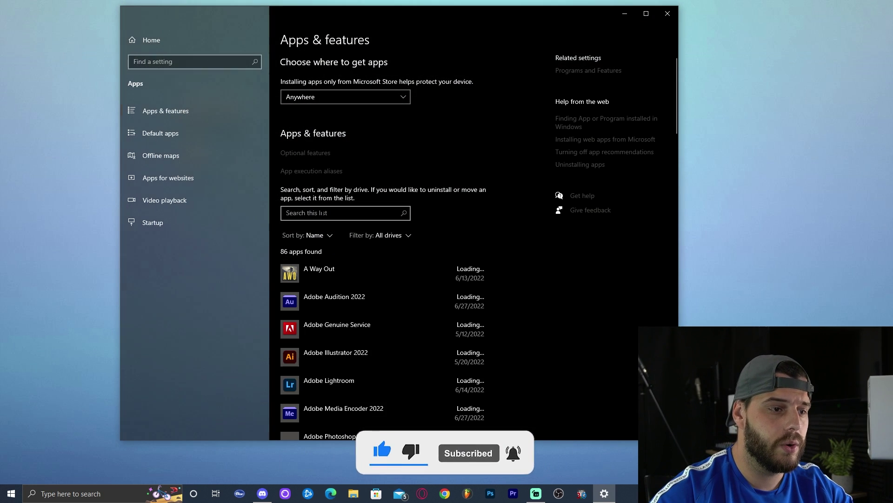
{"action": "left_click", "coordinate": [310, 212]}
{"action": "type", "text": "java"}
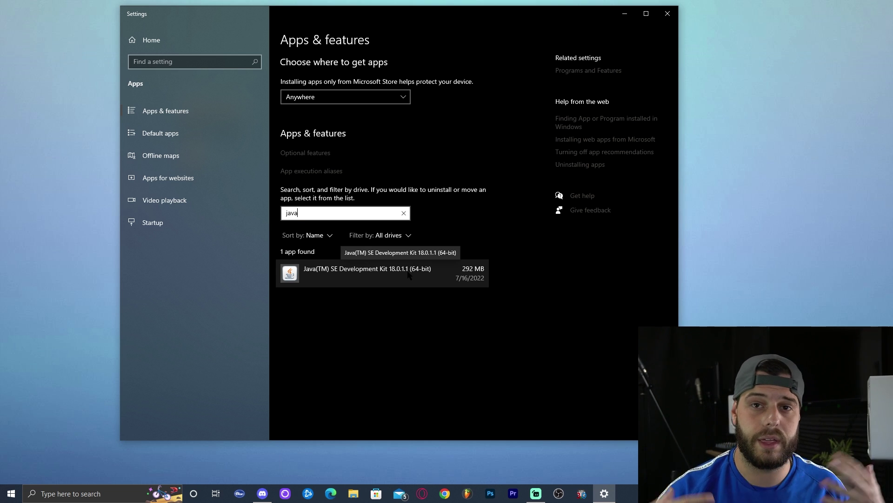
{"action": "left_click", "coordinate": [668, 13]}
{"action": "right_click", "coordinate": [544, 74]}
{"action": "right_click", "coordinate": [337, 111]}
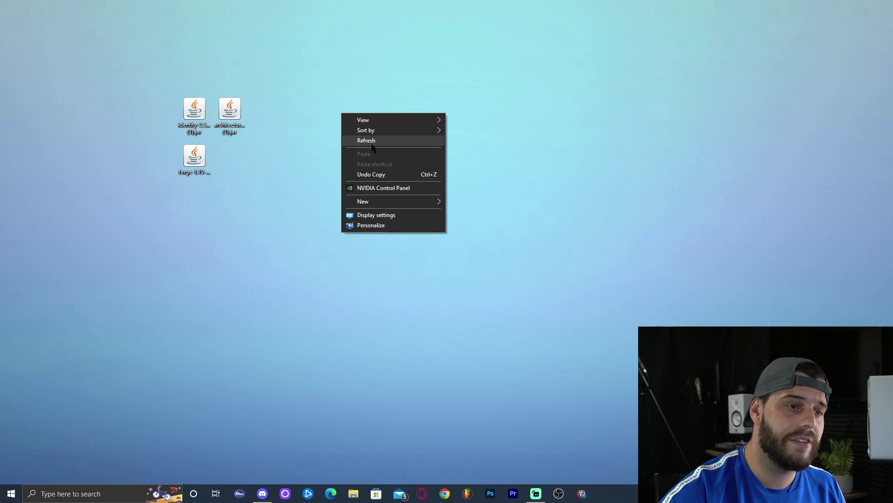
{"action": "left_click", "coordinate": [355, 141]}
{"action": "left_click_drag", "start_coordinate": [297, 213], "coordinate": [181, 86]}
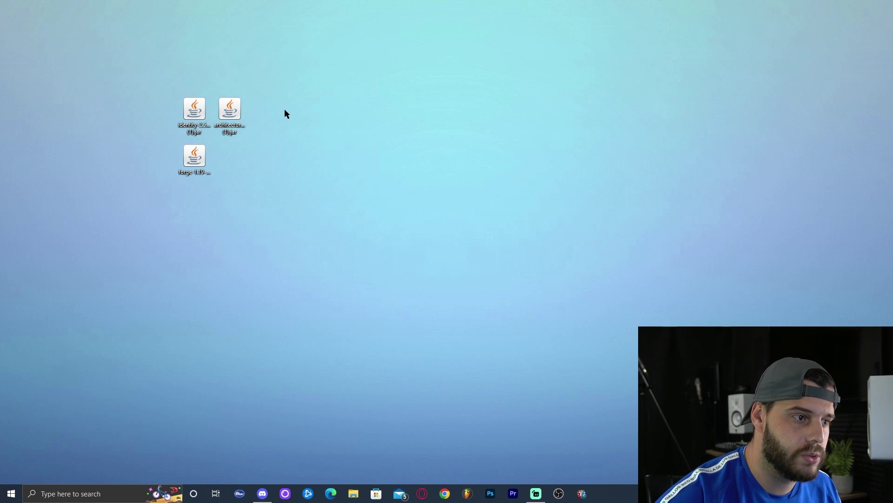
{"action": "right_click", "coordinate": [307, 103]}
{"action": "left_click", "coordinate": [332, 131]}
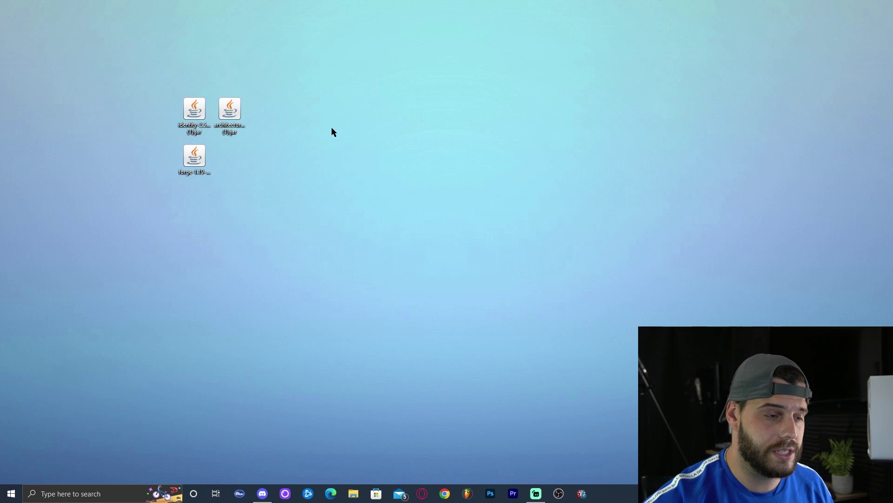
{"action": "right_click", "coordinate": [332, 127]}
{"action": "left_click", "coordinate": [353, 148]}
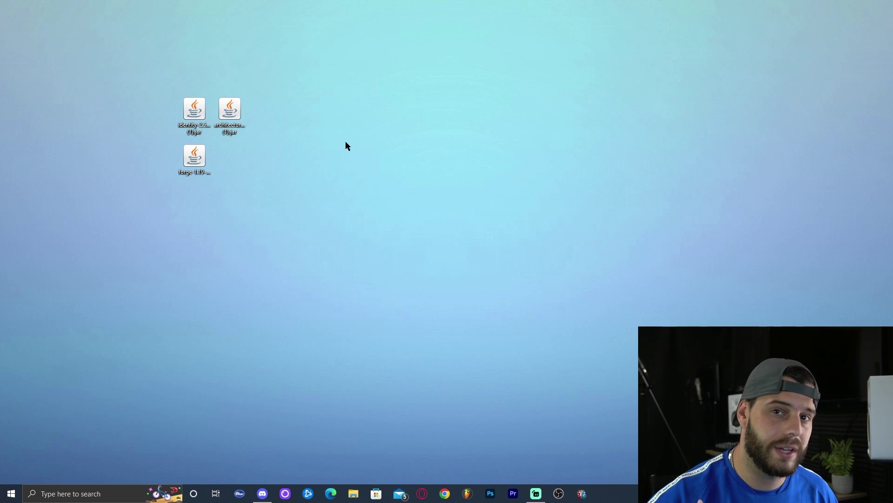
{"action": "right_click", "coordinate": [388, 127]}
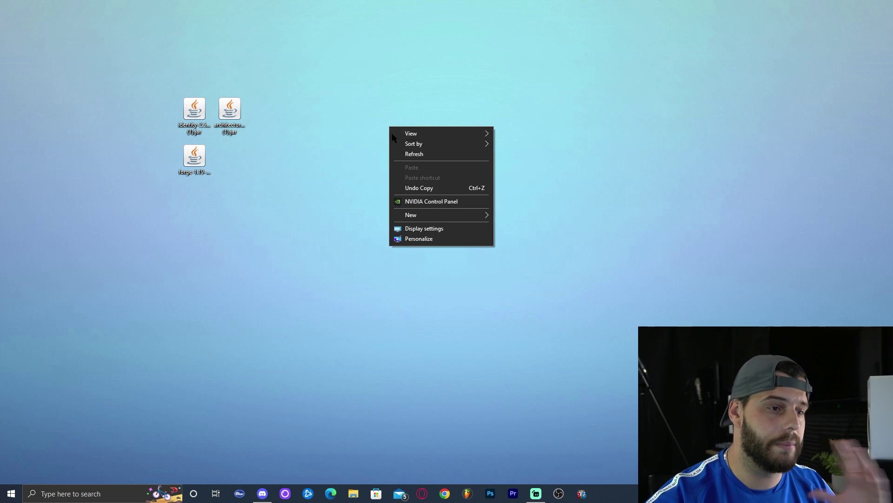
{"action": "left_click", "coordinate": [410, 154]}
{"action": "right_click", "coordinate": [388, 139]}
{"action": "left_click", "coordinate": [410, 147]}
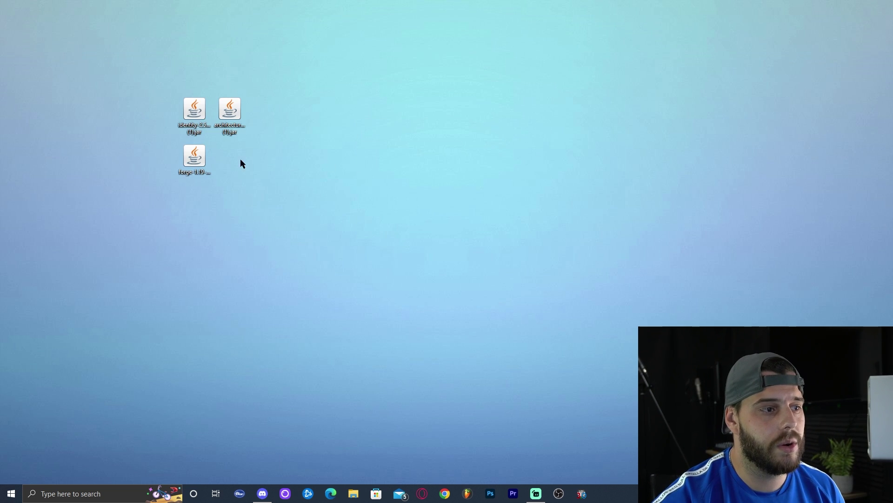
- Run forge-1.19-41.0.111-installer.jar with Install client and dismiss the completion message
{"action": "left_click", "coordinate": [198, 158]}
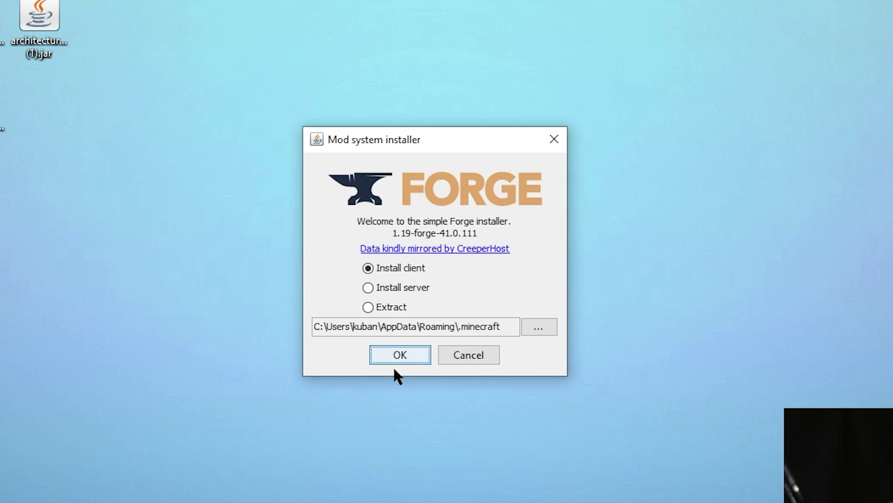
{"action": "left_click", "coordinate": [404, 361]}
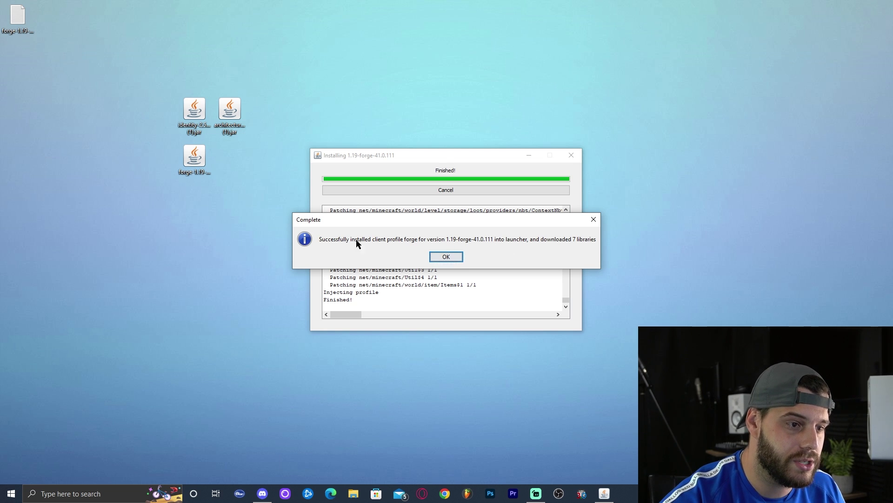
{"action": "left_click", "coordinate": [454, 255]}
- Delete the leftover Forge installer log file from the desktop and refresh it
{"action": "left_click_drag", "start_coordinate": [265, 226], "coordinate": [186, 166]}
{"action": "key", "text": "Delete"}
{"action": "left_click_drag", "start_coordinate": [12, 6], "coordinate": [16, 10]}
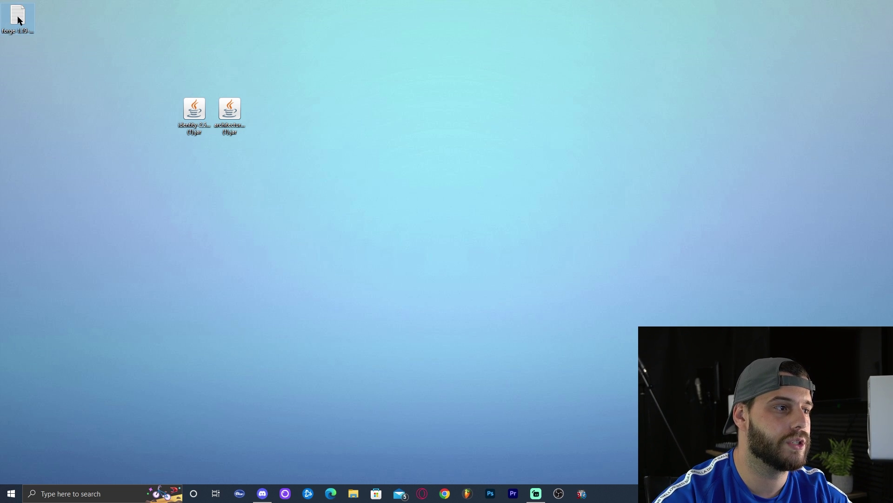
{"action": "right_click", "coordinate": [438, 58]}
{"action": "left_click", "coordinate": [457, 86]}
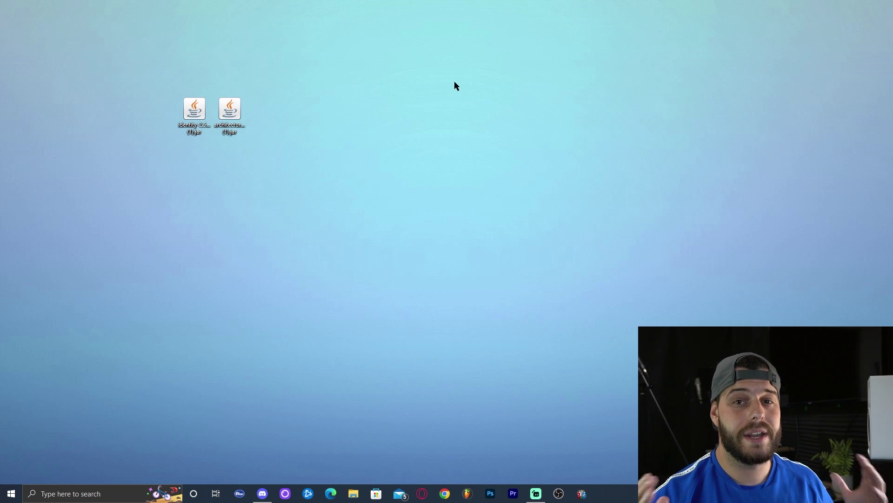